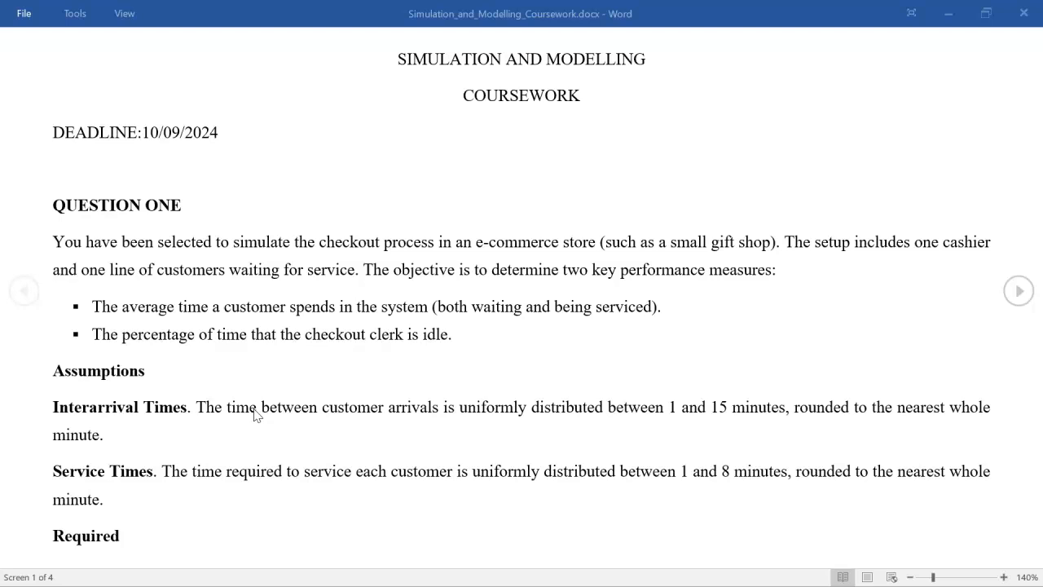
Switch to the MODELING_AND_SIMULATION workbook in Excel and examine the Customer ID, Interarrival Time and Arrival Time columns and their formulas
key(ctrl+super+Right)
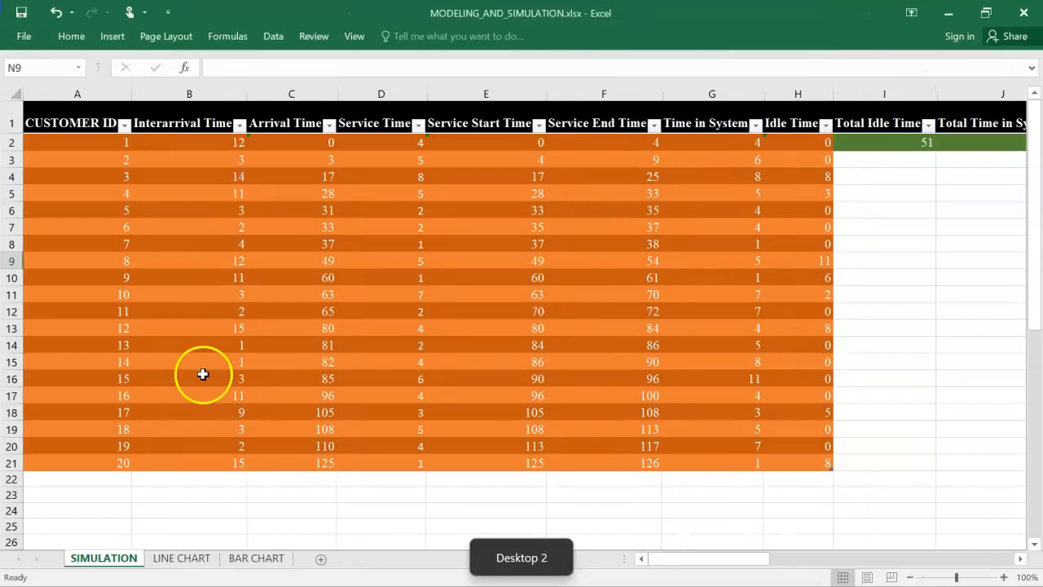
click(86, 125)
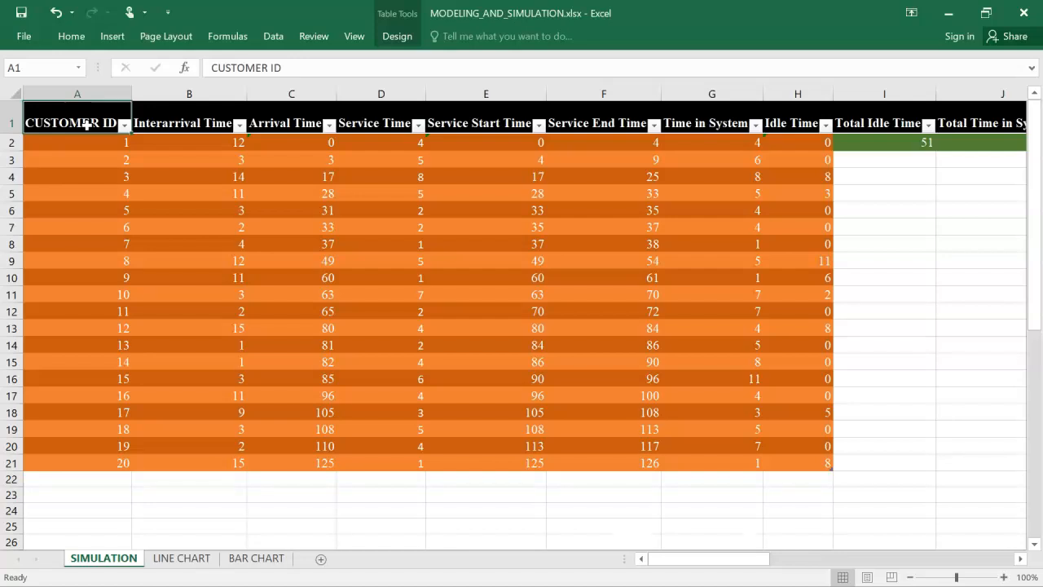
click(143, 126)
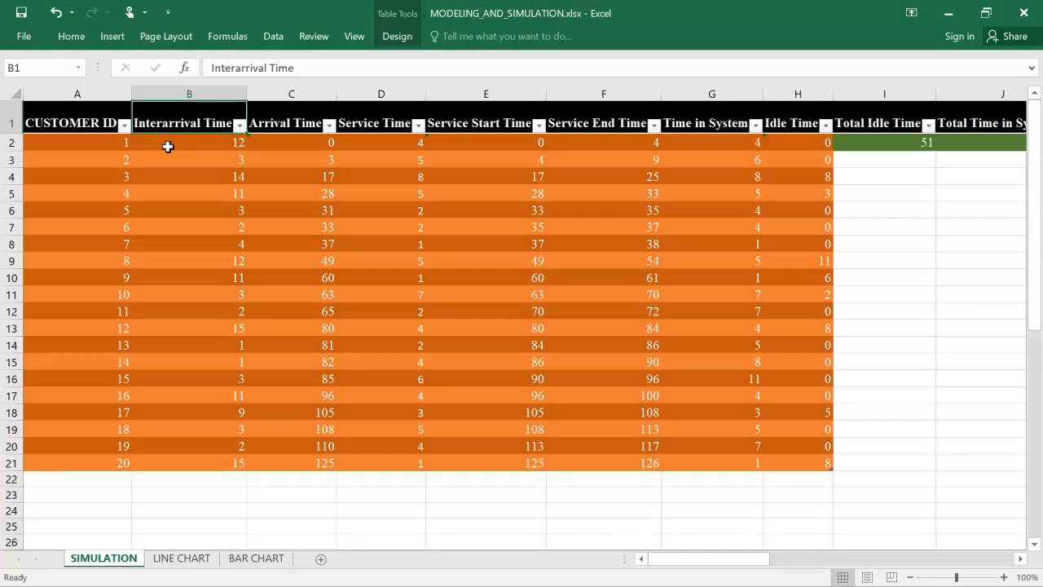
click(167, 145)
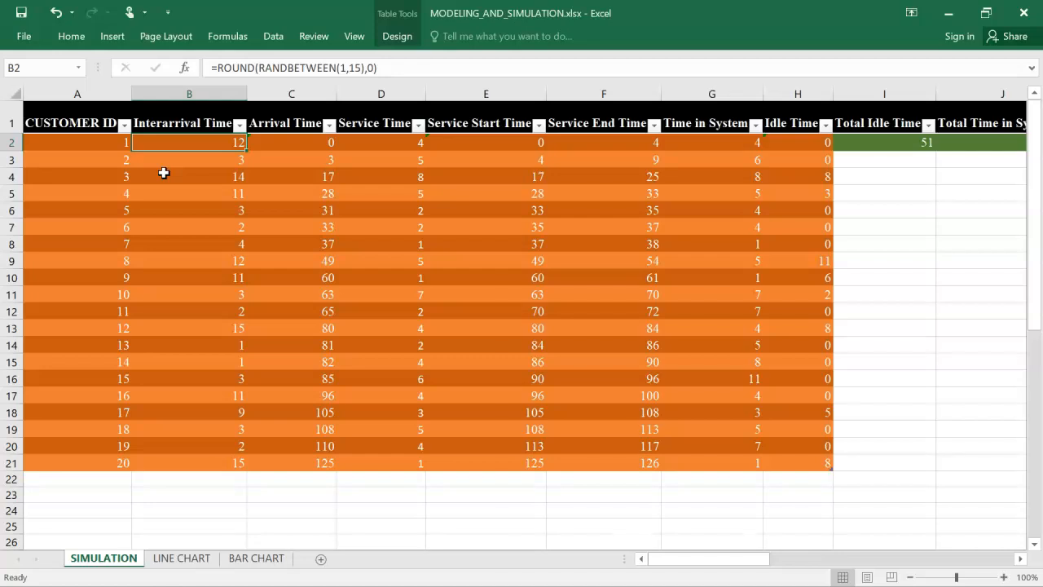
click(276, 144)
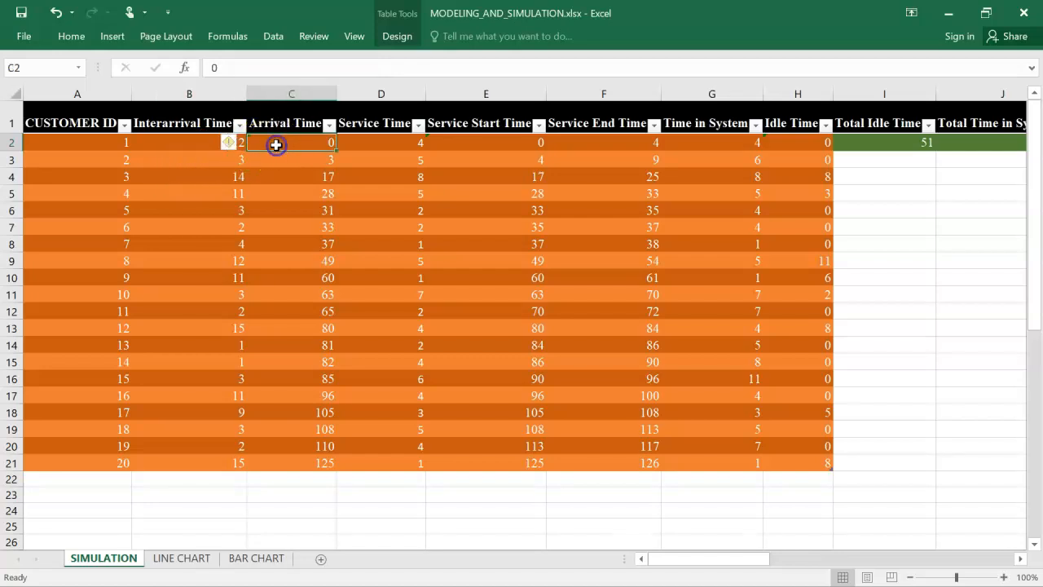
click(292, 123)
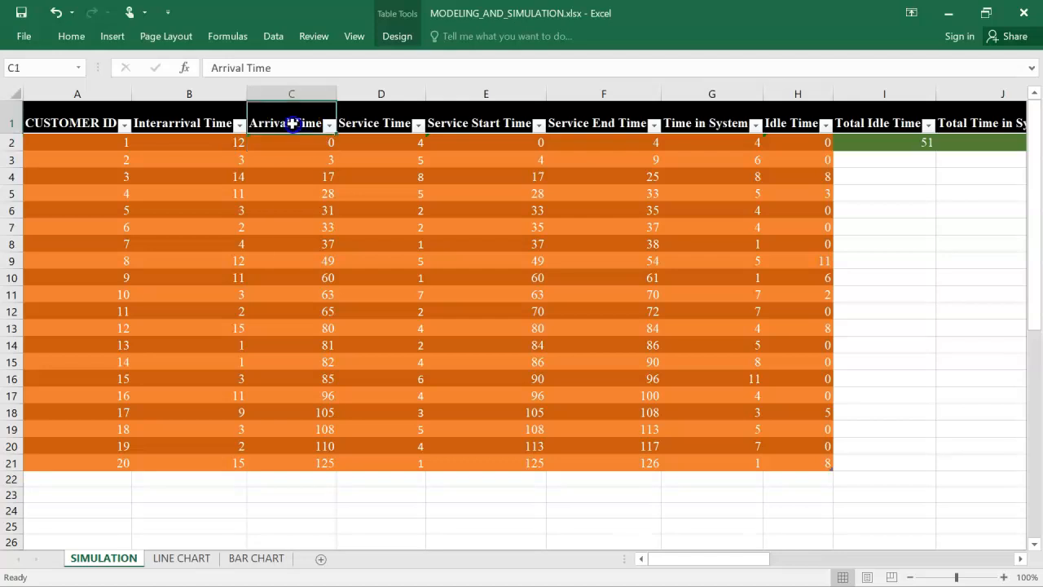
click(301, 174)
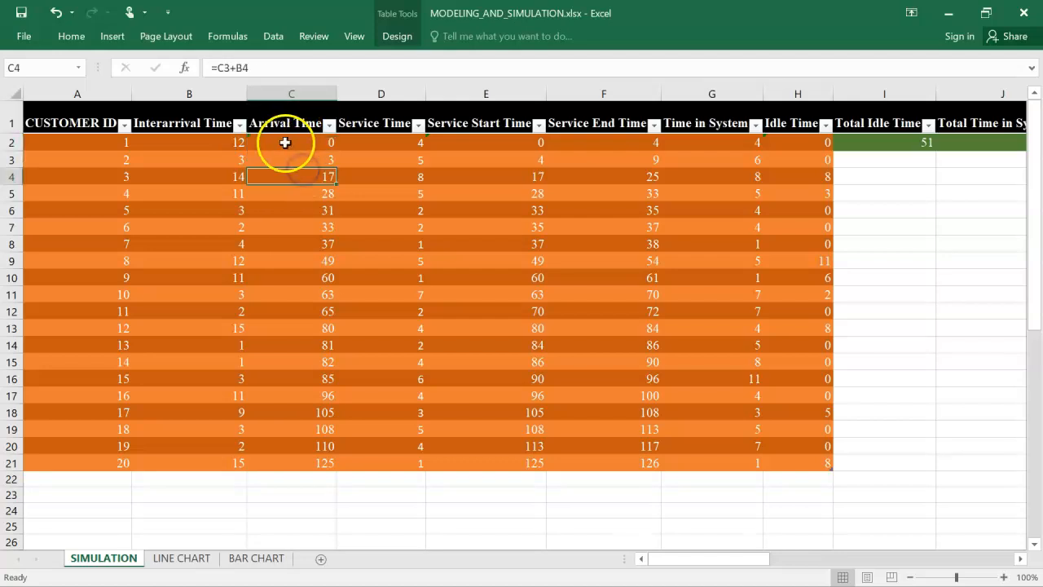
click(289, 144)
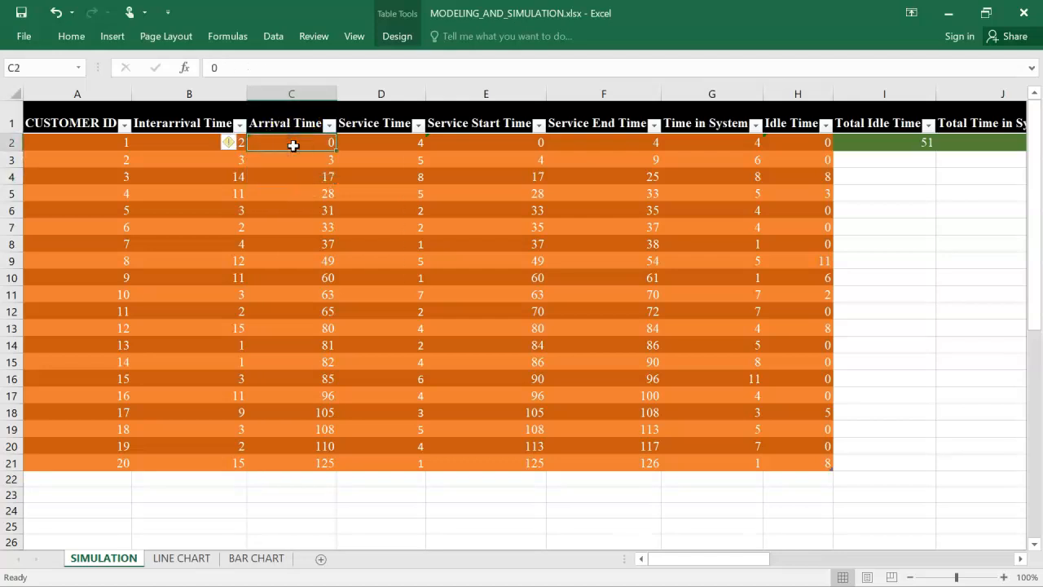
click(293, 158)
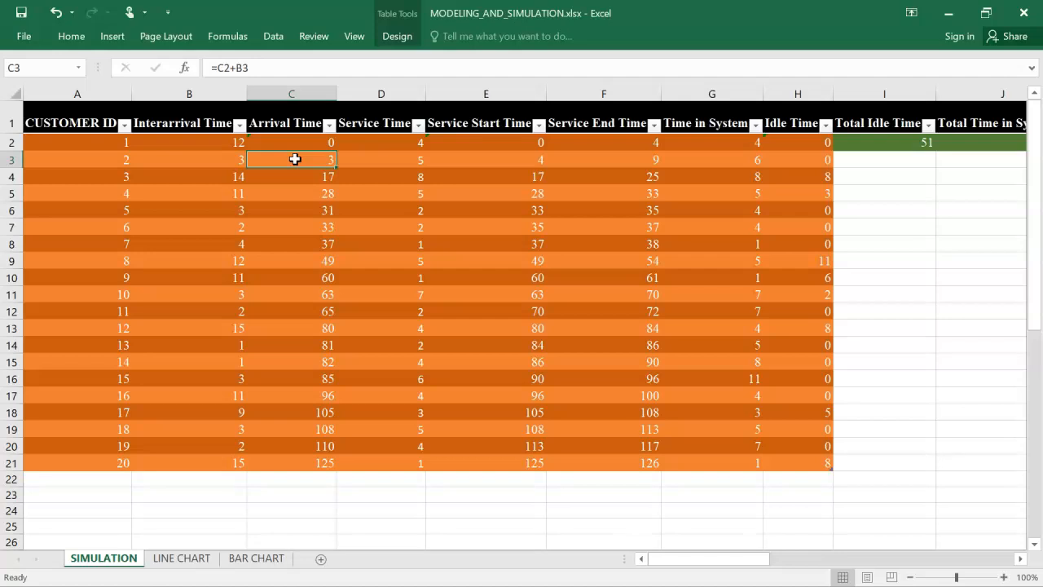
Examine how the Service Time, Service Start Time and Service End Time columns are calculated
click(364, 128)
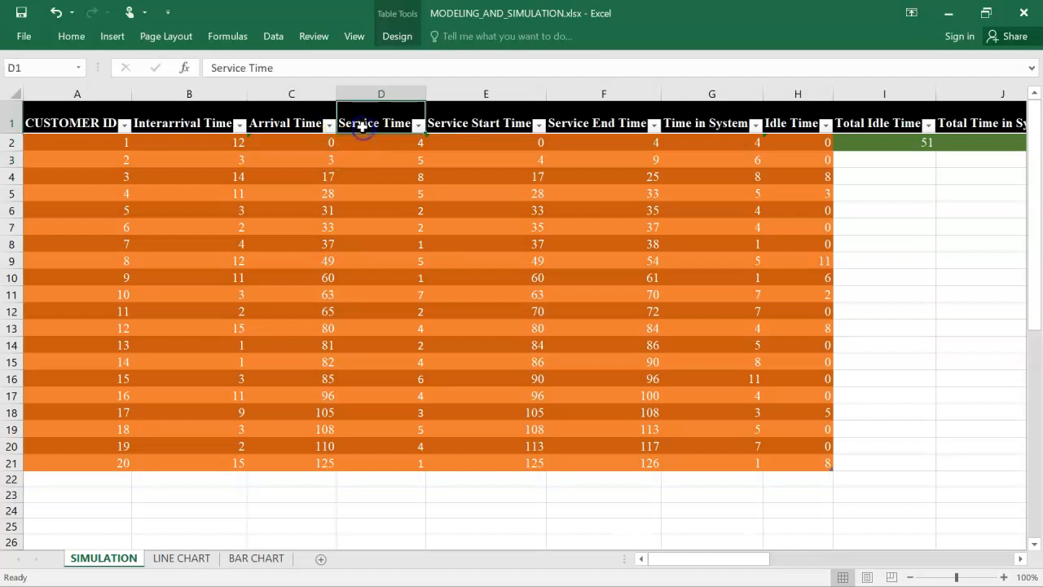
click(391, 146)
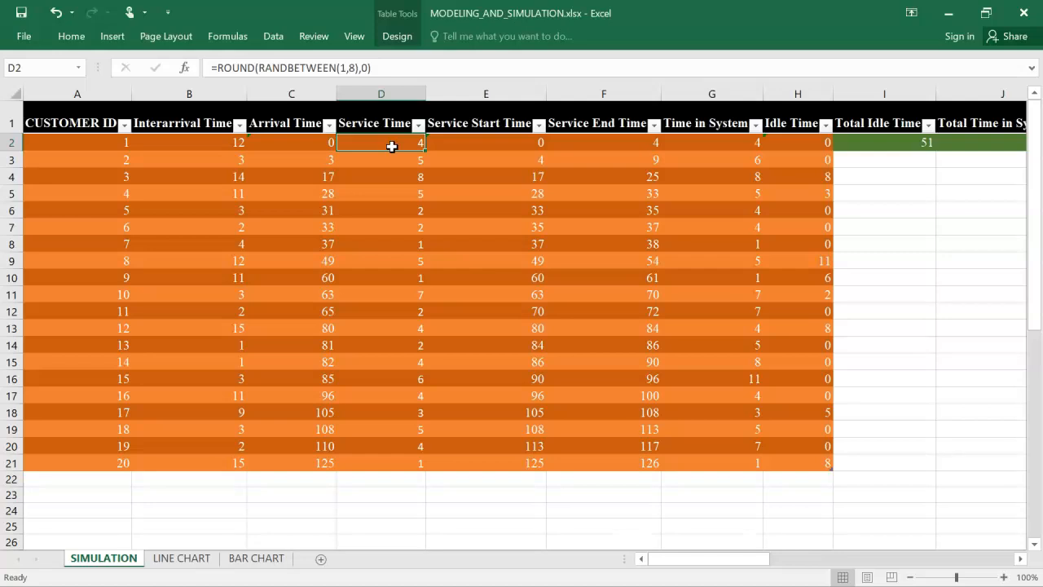
click(396, 158)
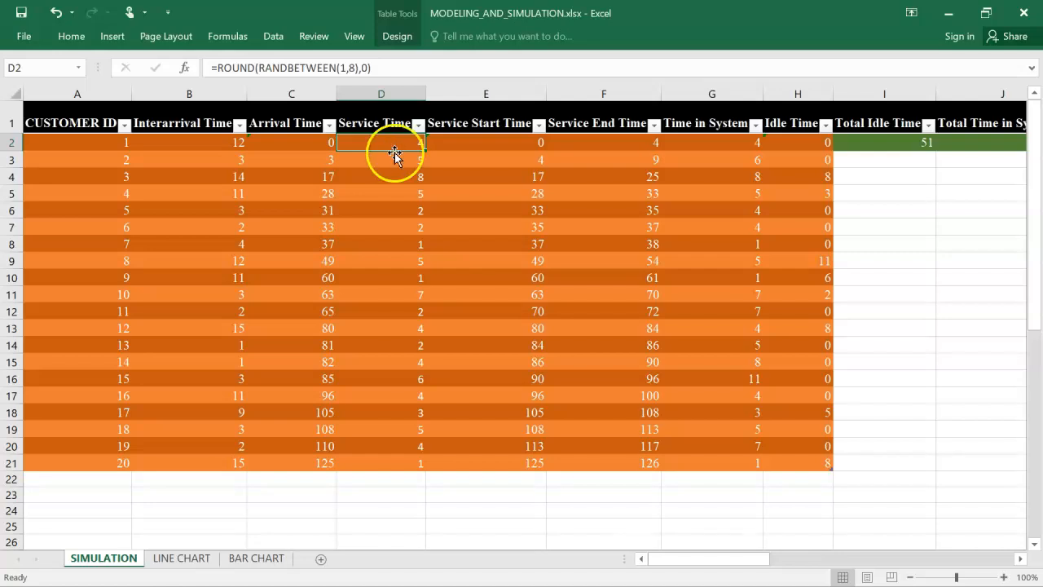
click(472, 142)
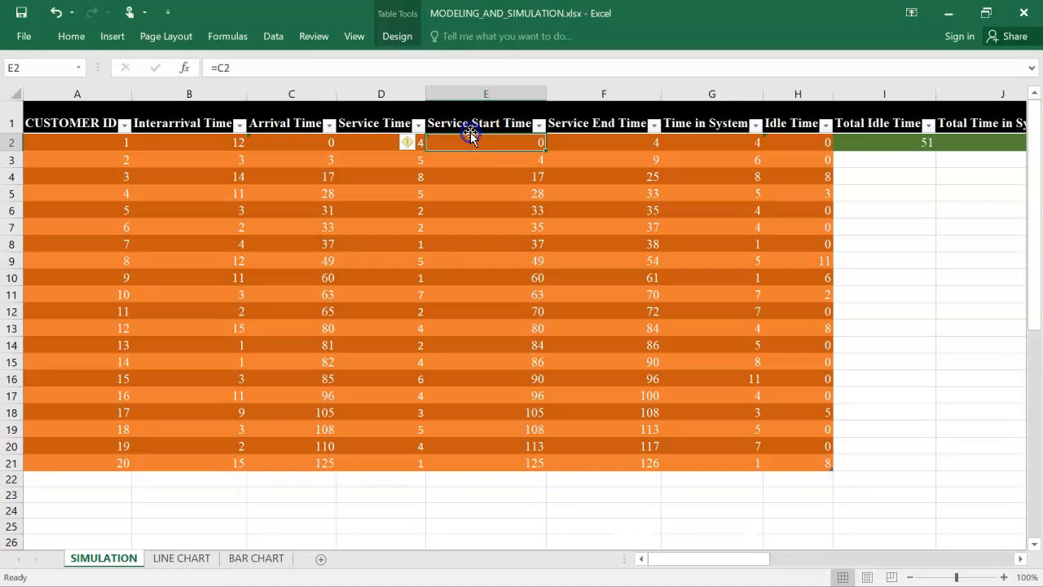
click(474, 127)
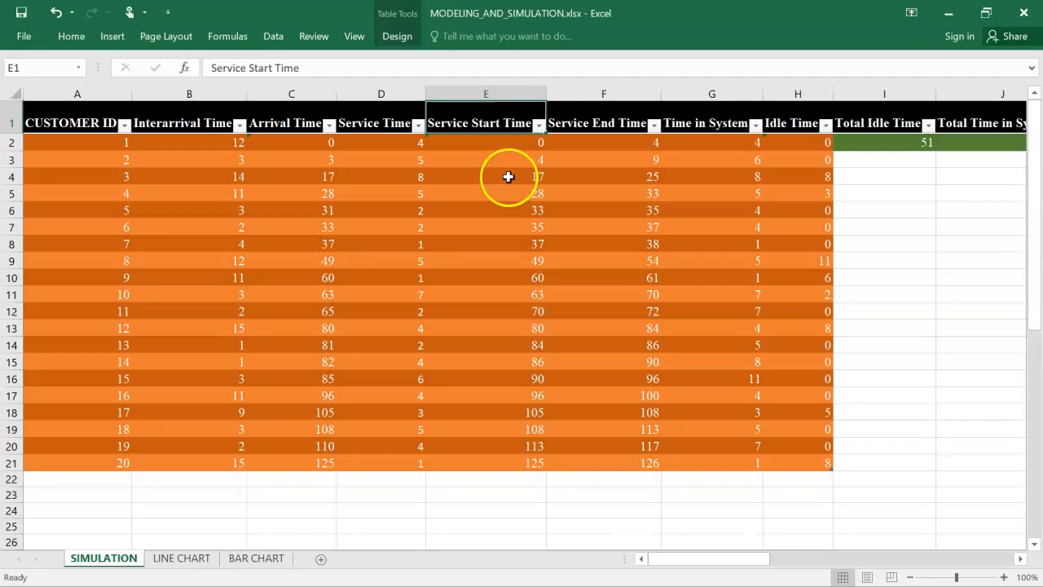
click(583, 128)
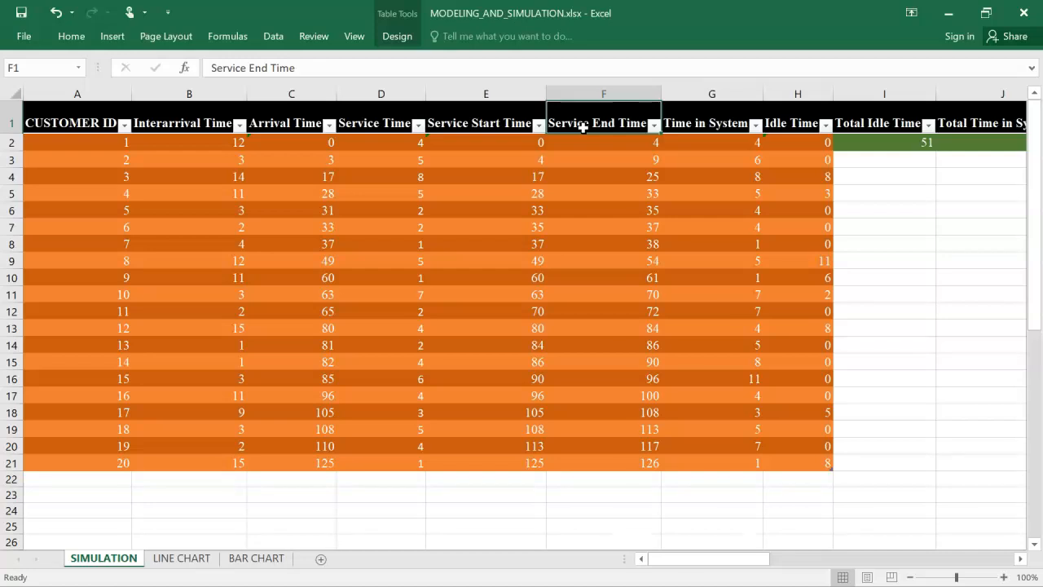
click(584, 149)
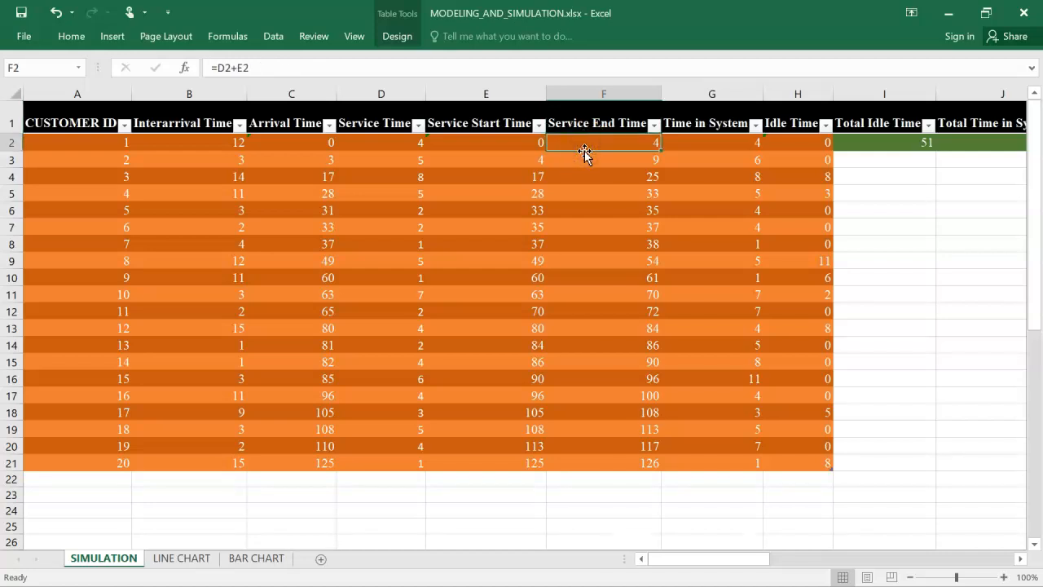
click(380, 131)
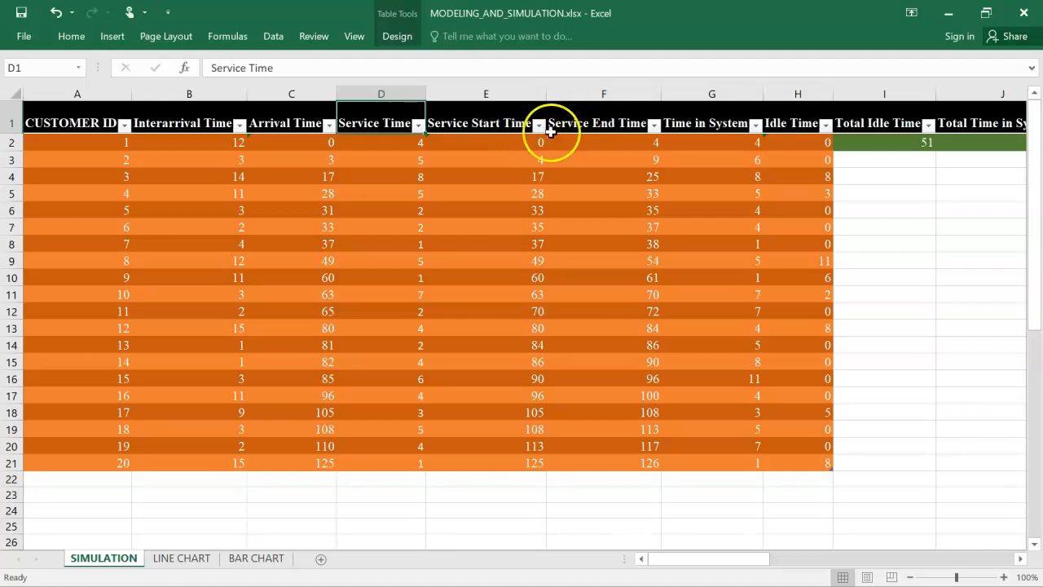
click(506, 128)
click(595, 144)
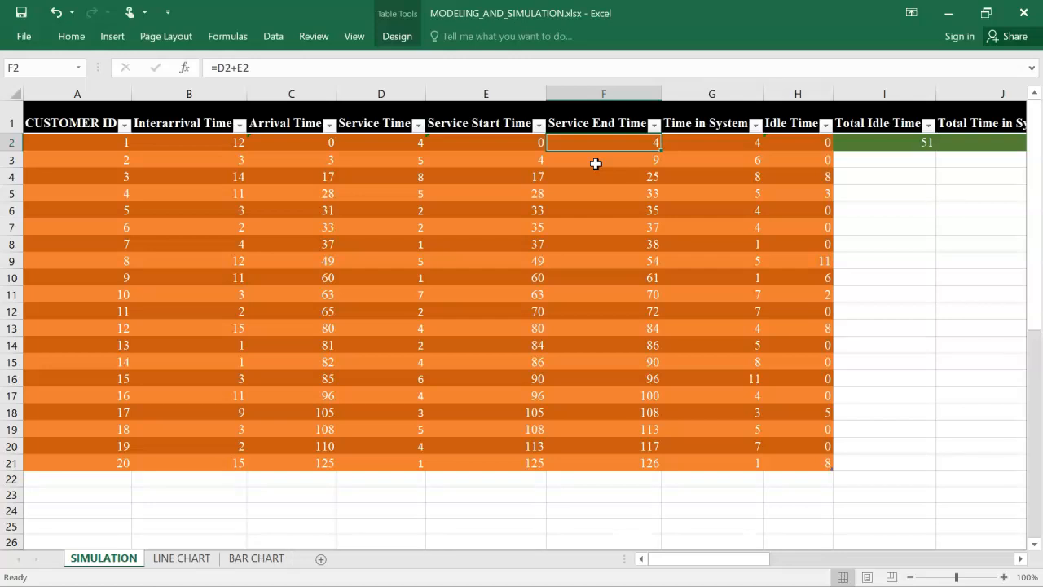
Inspect the formulas in the Time in System and Idle Time columns of the simulation table
click(696, 130)
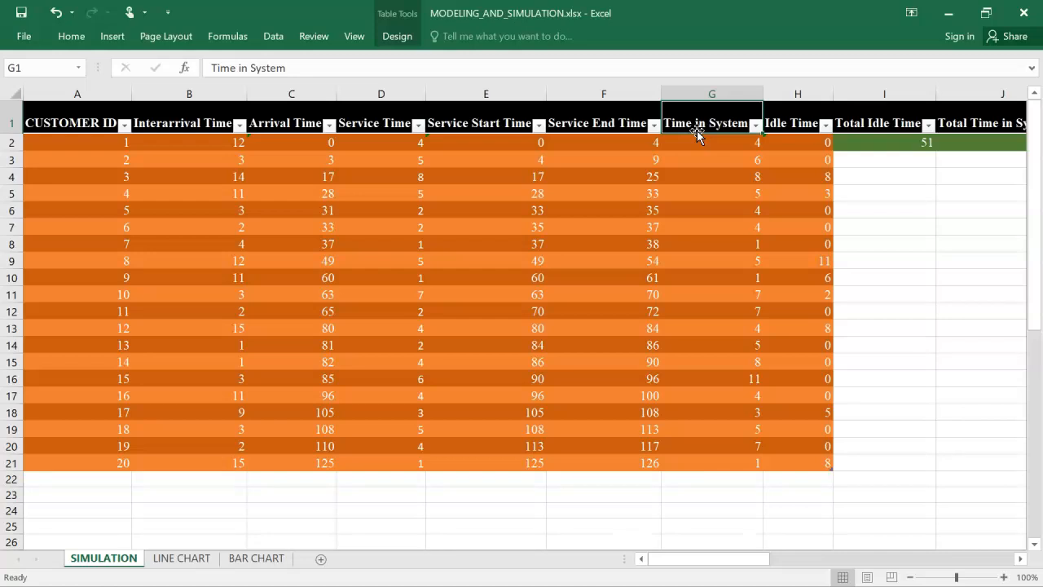
click(698, 143)
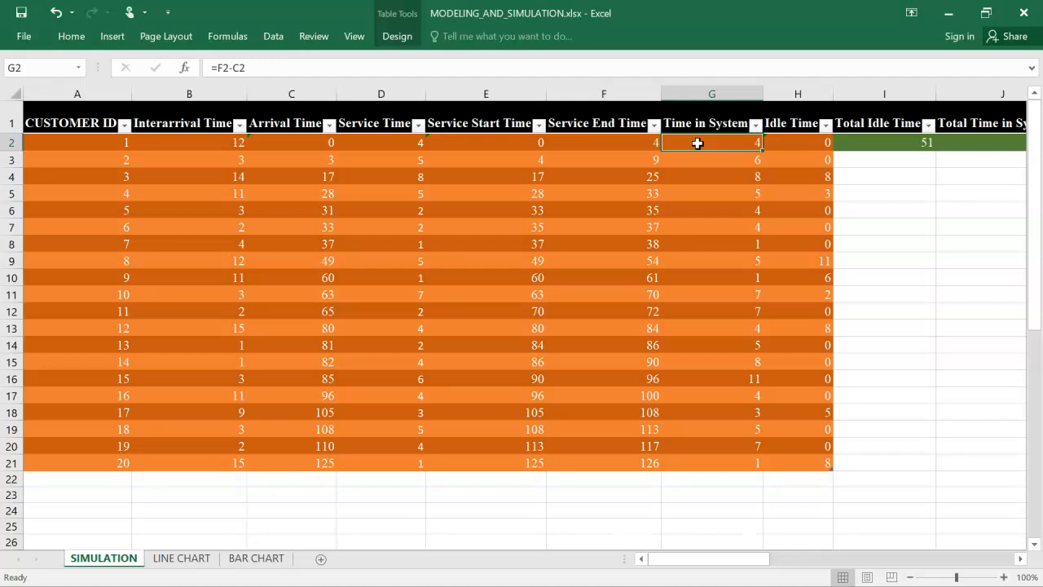
click(791, 117)
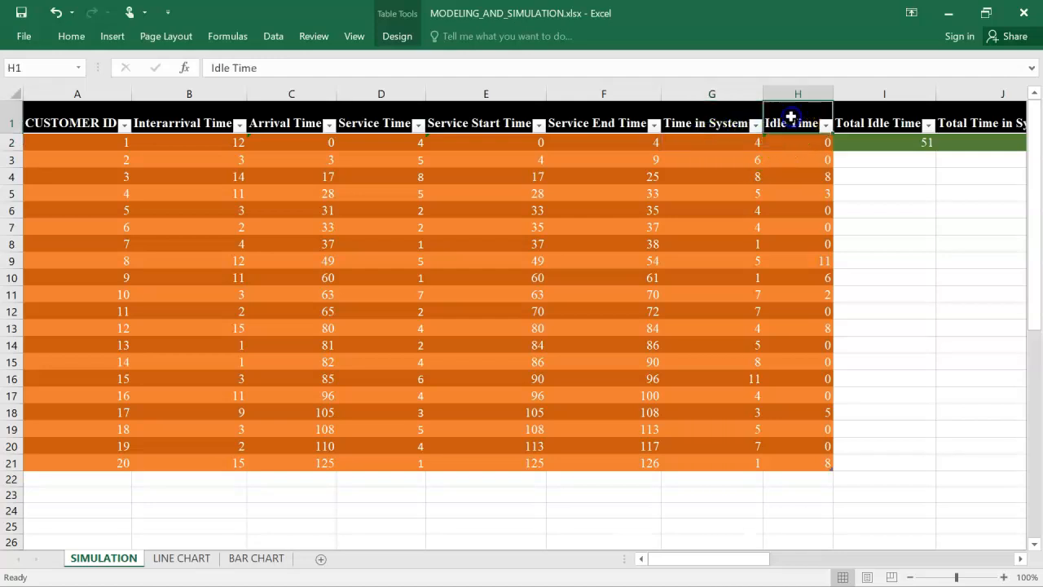
click(798, 145)
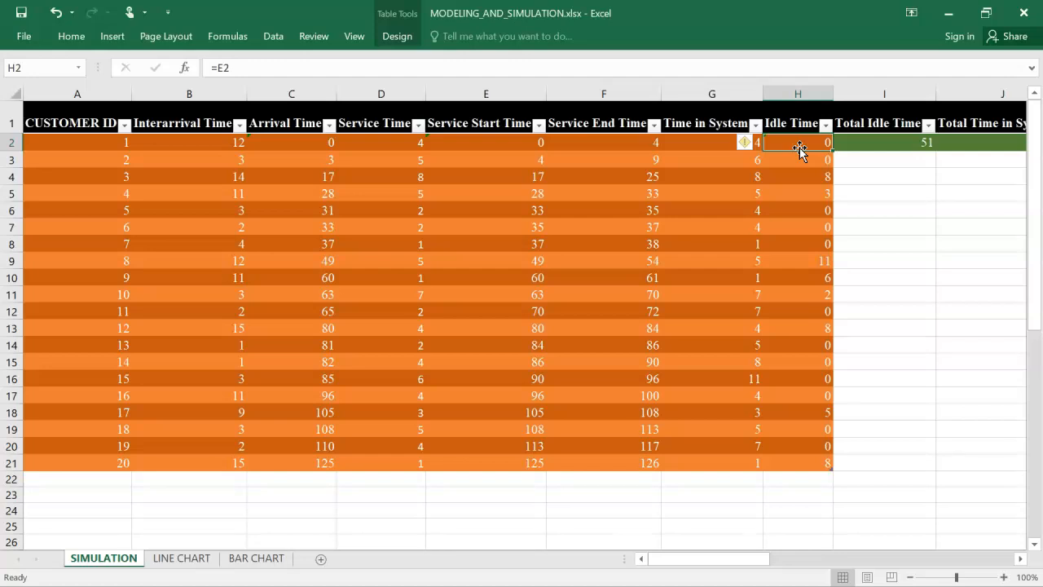
click(813, 175)
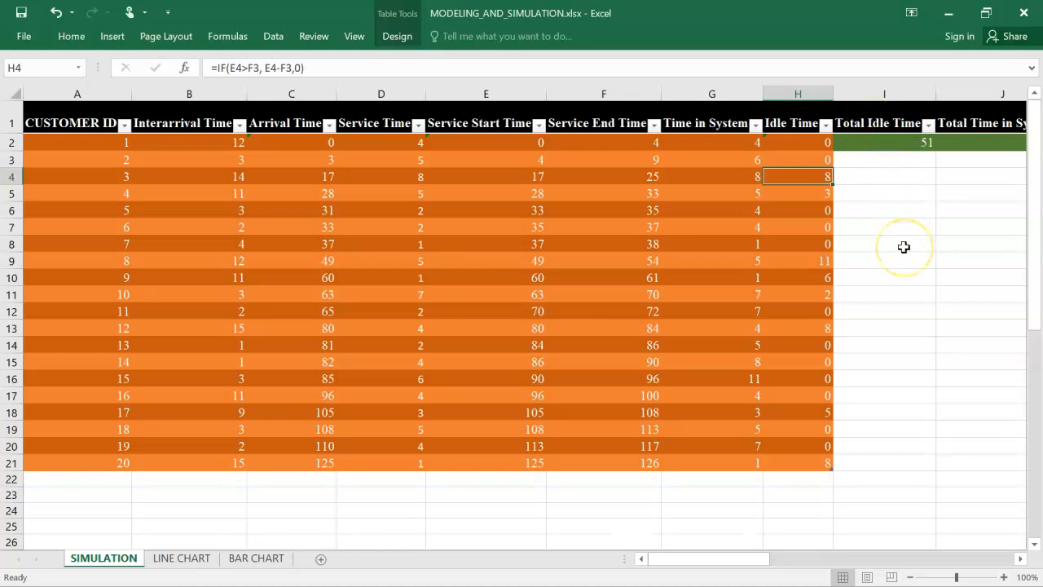
Review the summary columns, inspecting the Average Time in System (W) and Proportion of Time Server is Idle (1-ρ) formulas
scroll(905, 244, right, 4)
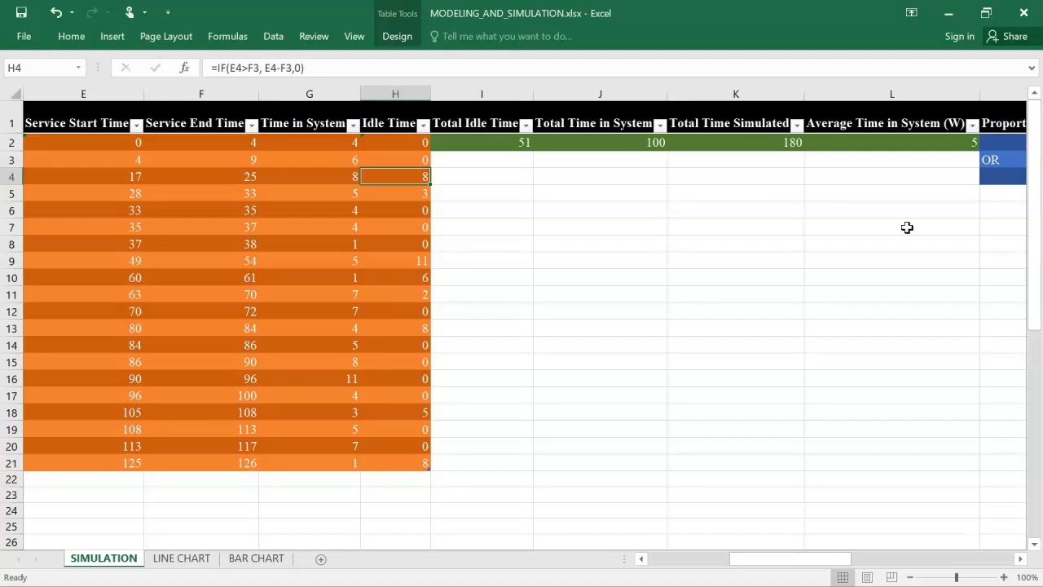
scroll(907, 227, right, 1)
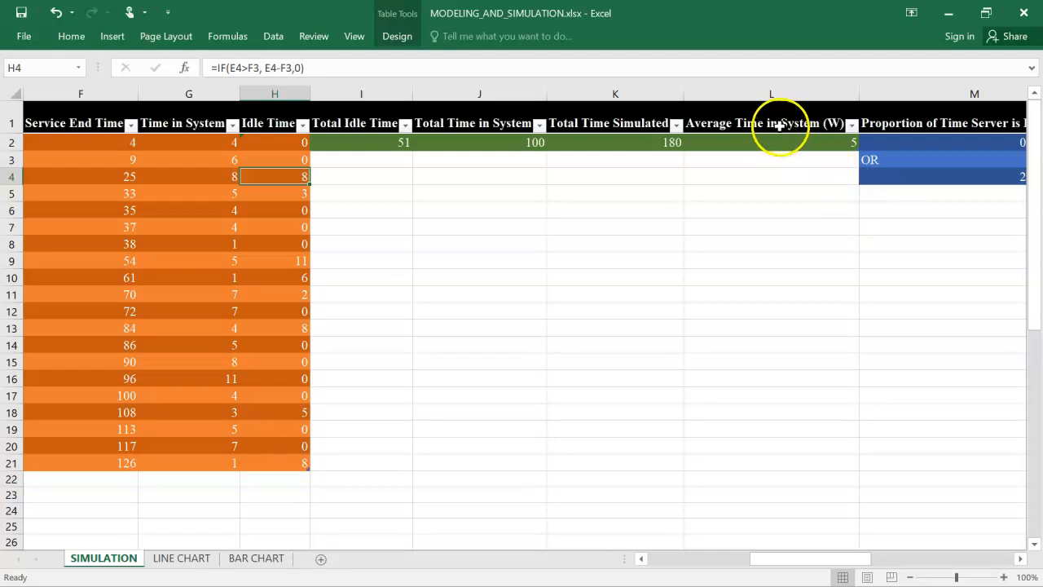
click(775, 126)
click(778, 141)
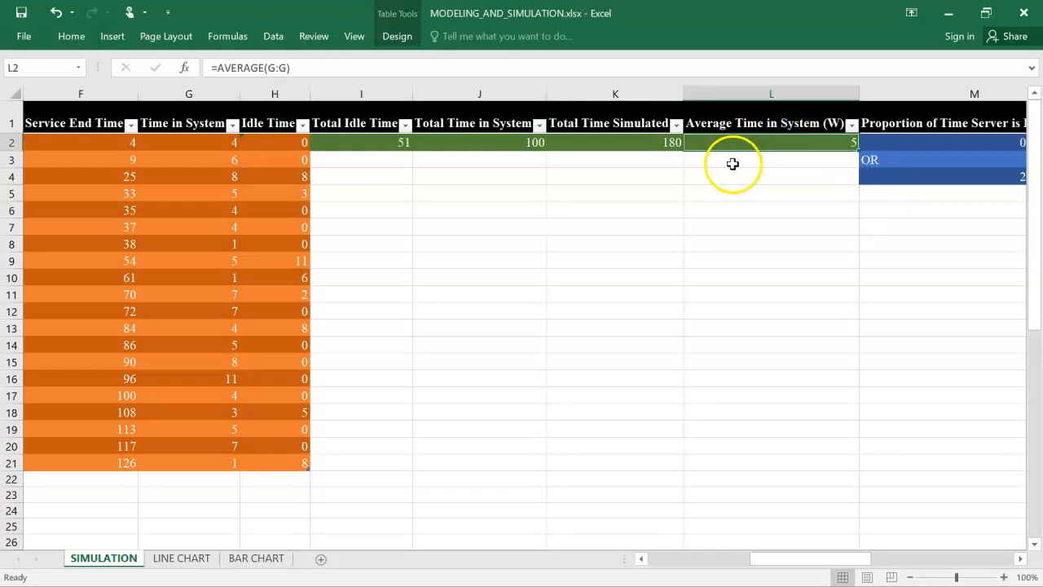
click(920, 129)
scroll(896, 155, right, 3)
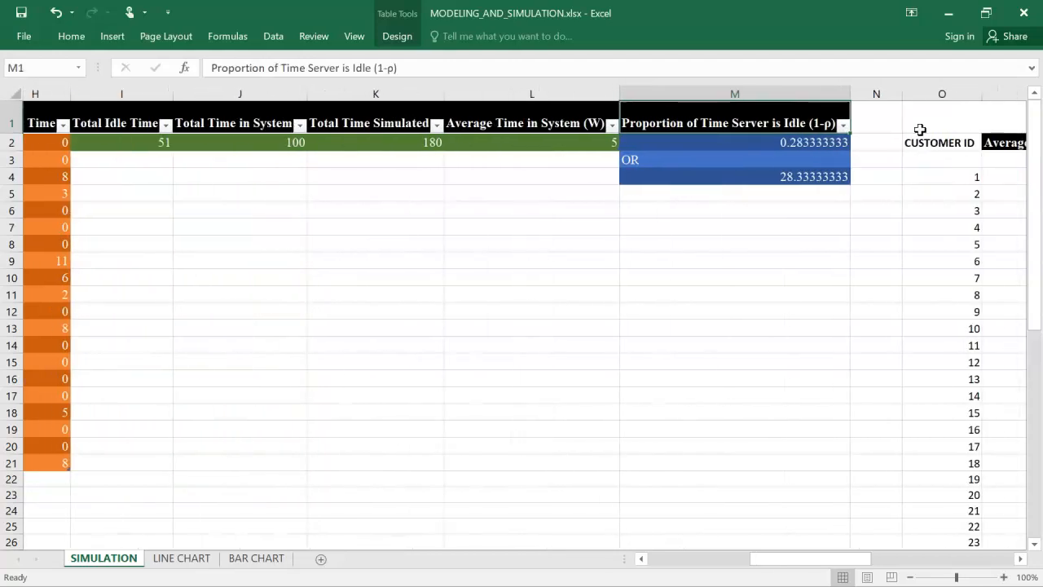
click(839, 173)
right_click(827, 173)
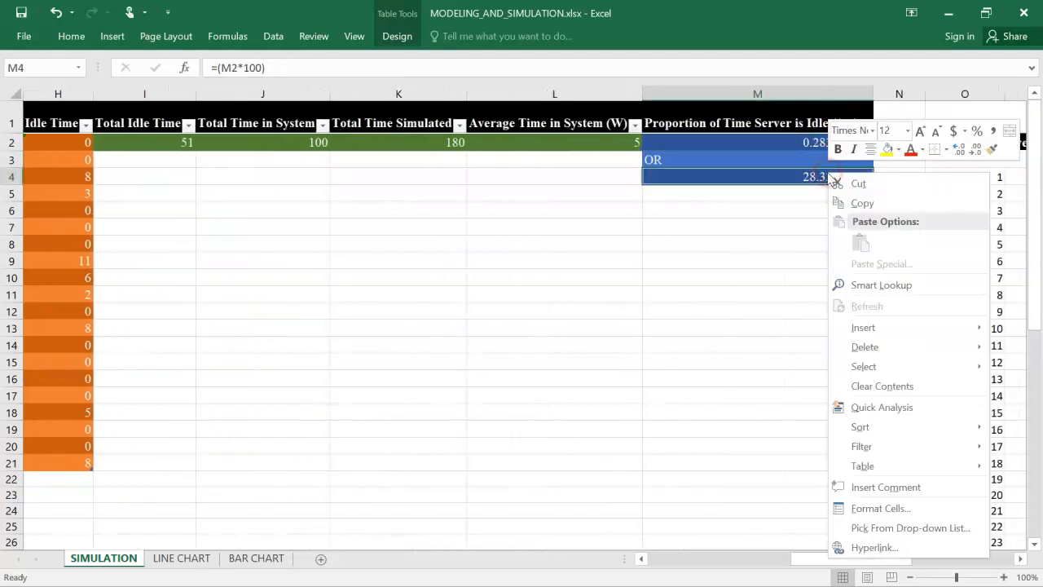
click(782, 180)
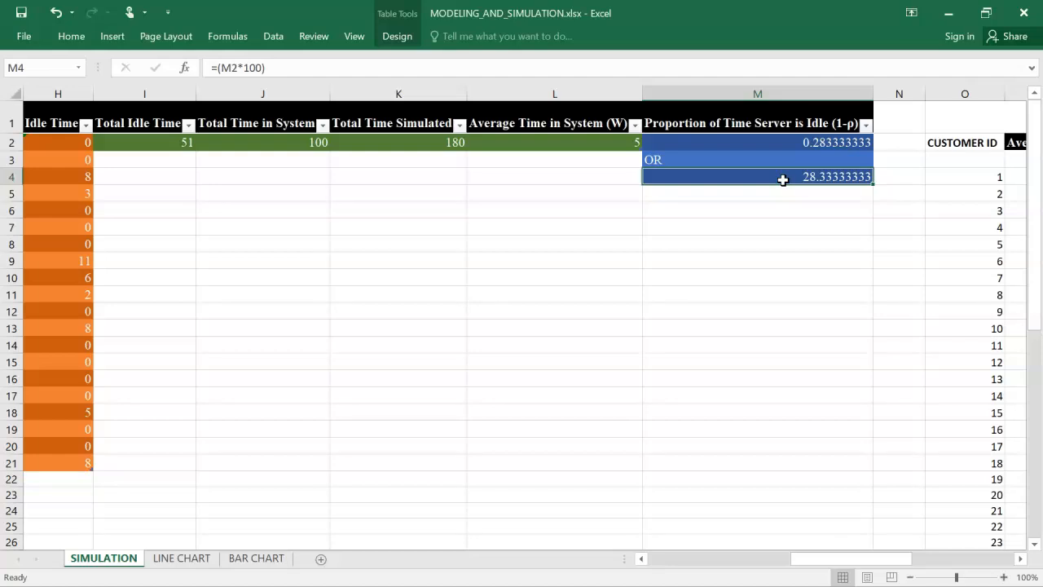
Look through the 50 Replications table, examining its Customer ID and Average Time in System (W) columns
scroll(782, 180, right, 6)
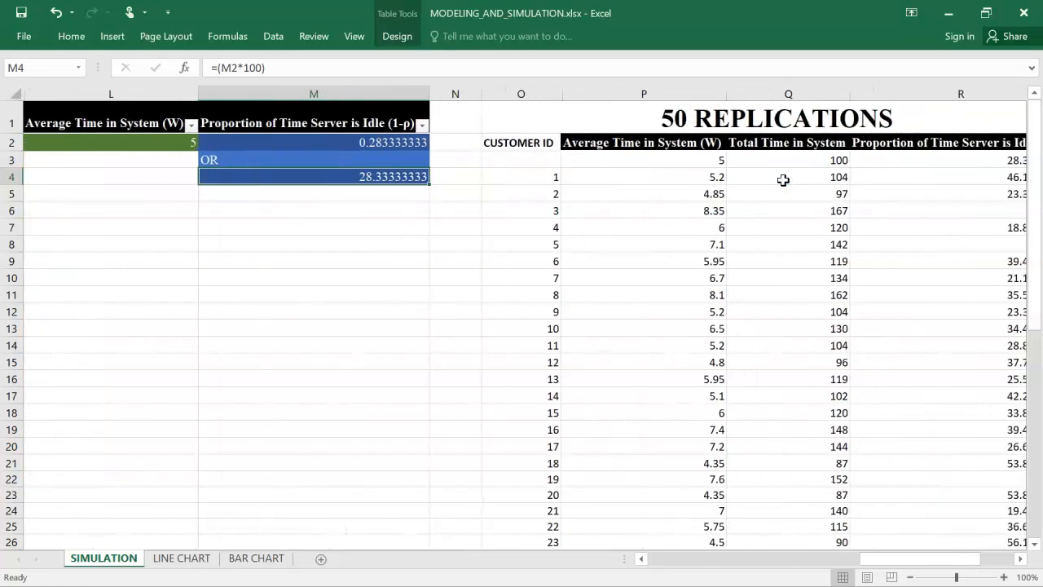
scroll(782, 180, right, 1)
scroll(782, 180, left, 2)
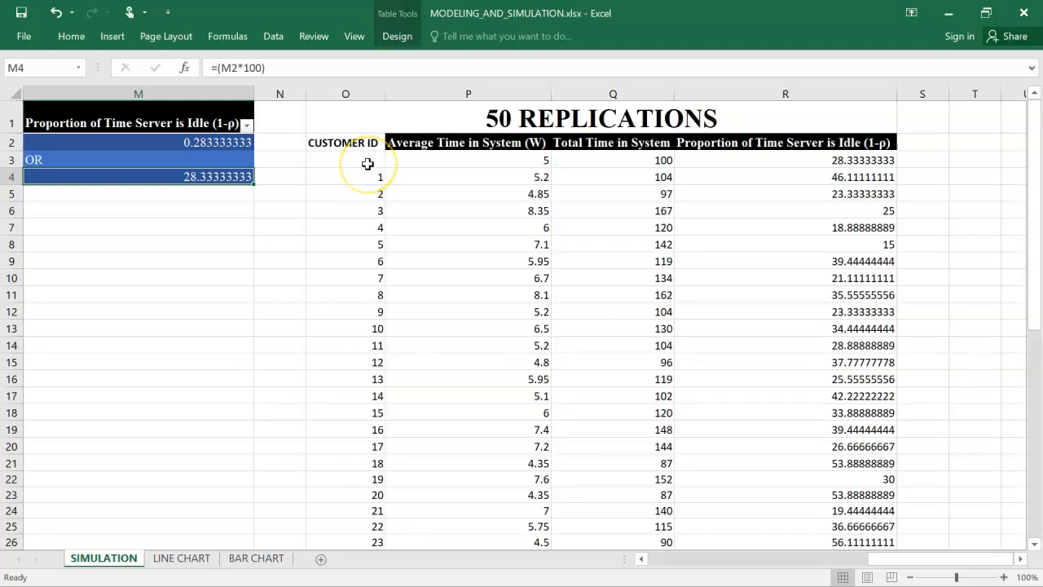
scroll(368, 164, down, 14)
scroll(367, 164, up, 14)
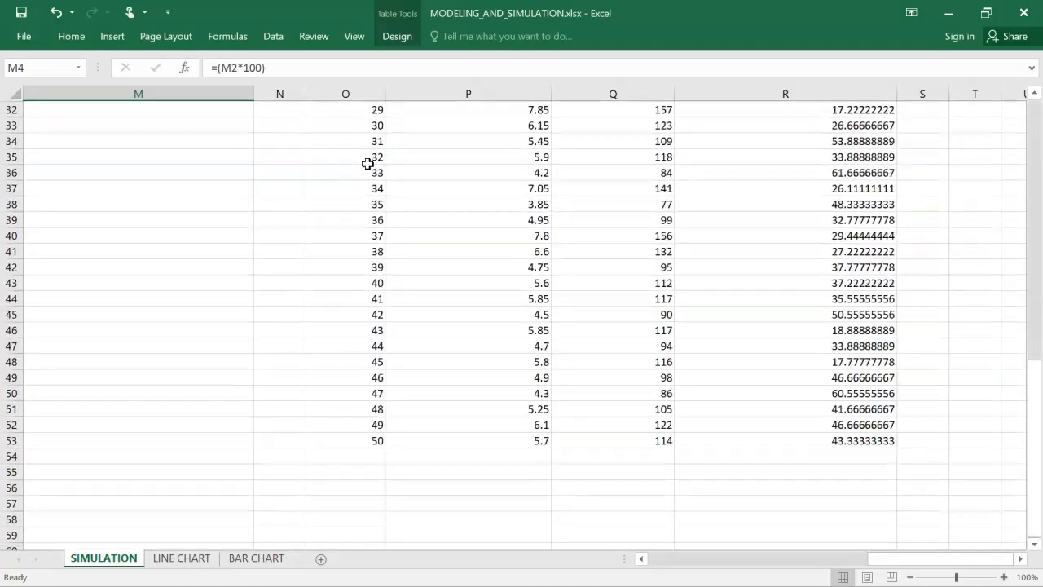
click(345, 92)
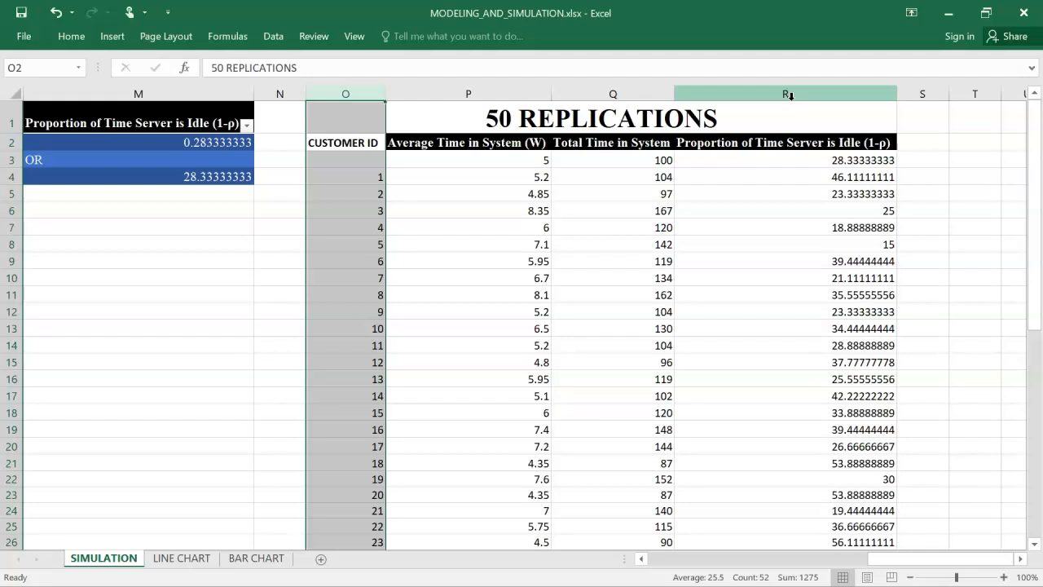
click(501, 95)
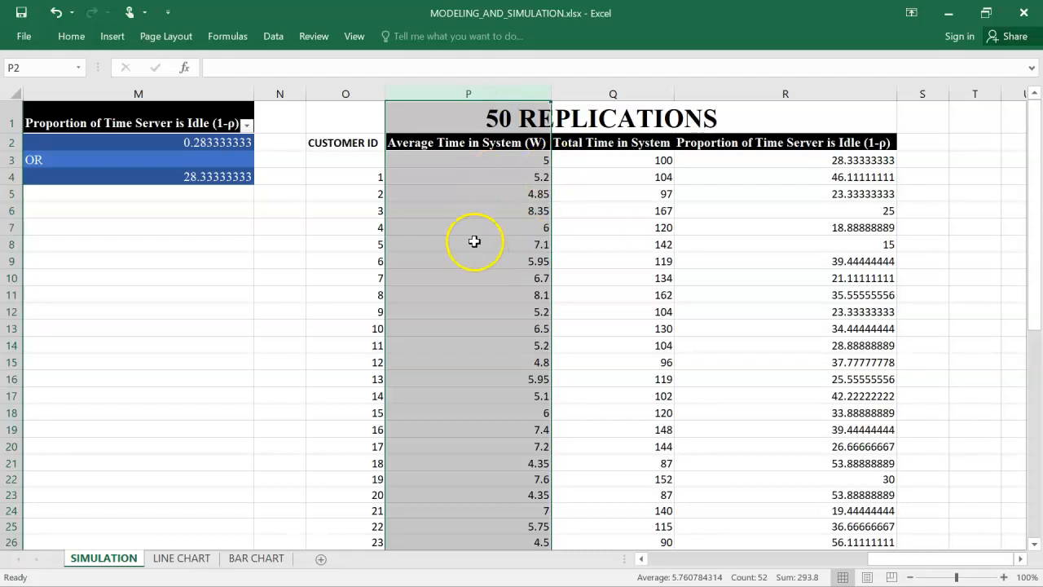
scroll(474, 241, down, 8)
scroll(474, 241, up, 8)
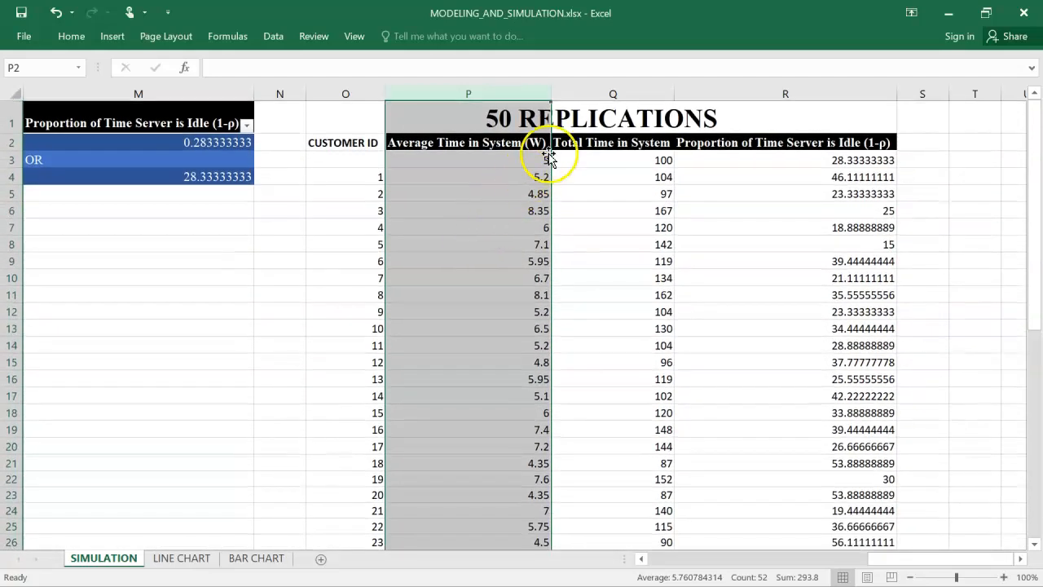
Examine the Total Time in System and Proportion of Time Server is Idle (1-ρ) columns of the 50 Replications table
click(612, 94)
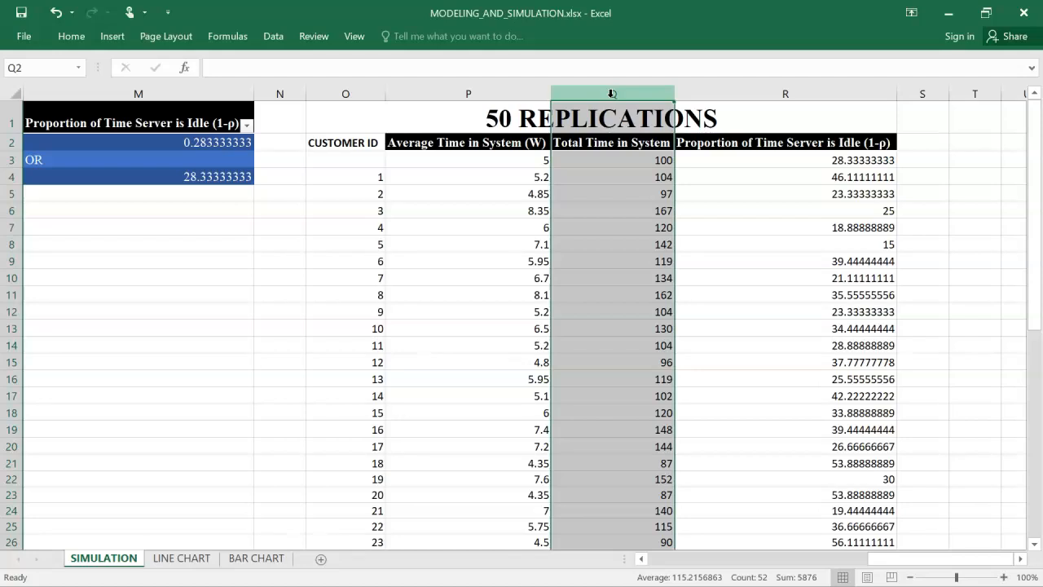
click(612, 103)
click(611, 94)
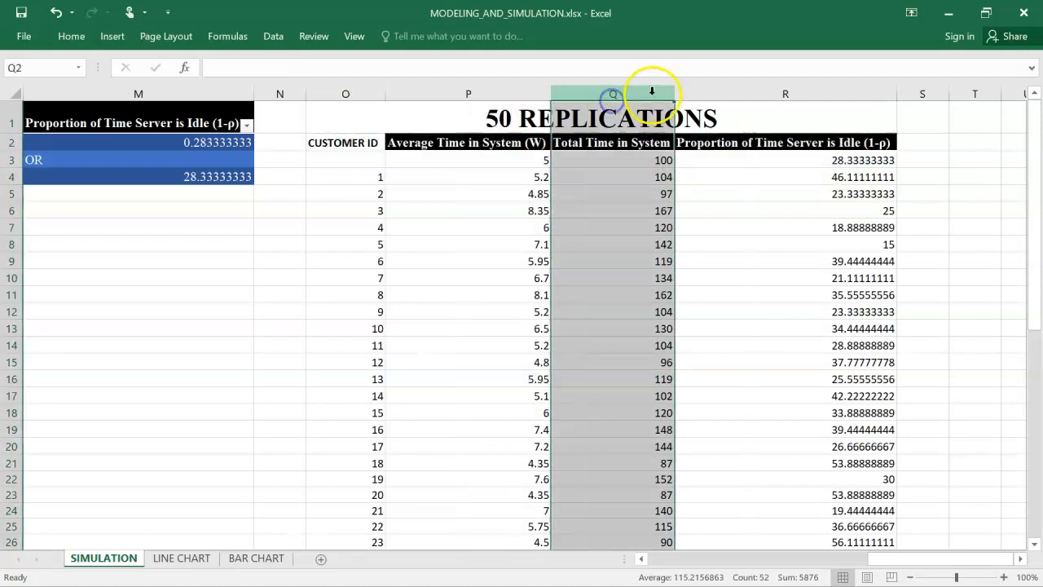
click(710, 96)
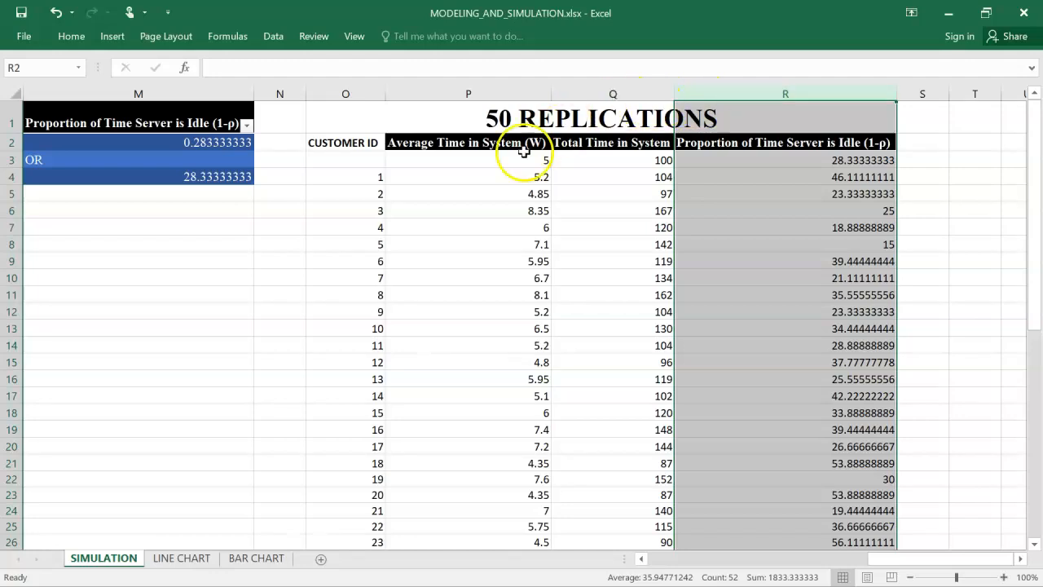
Highlight the replication rows for Customer IDs 1 to 8, from the Customer ID column across to Total Time in System
click(338, 166)
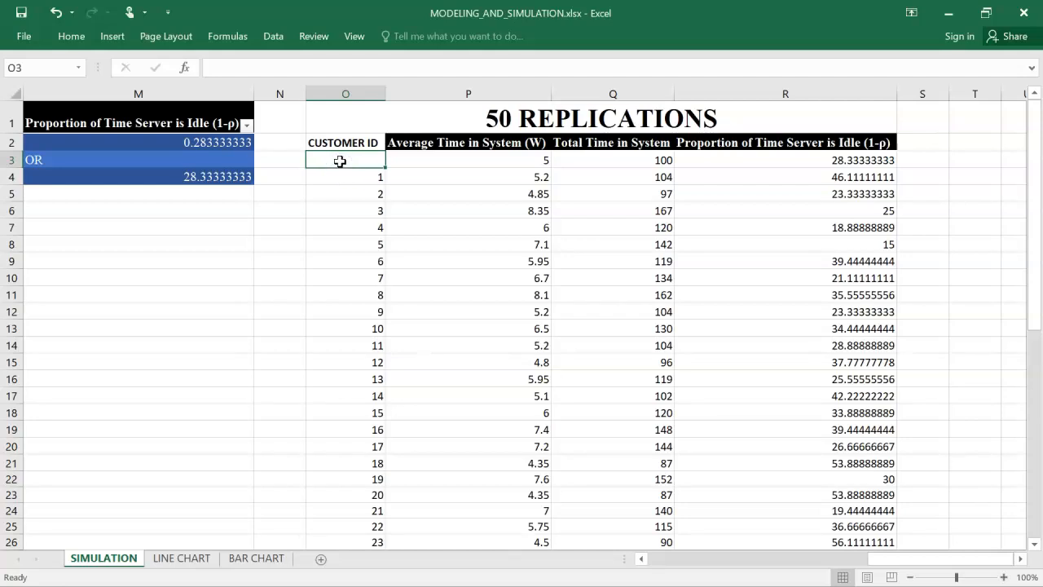
drag(340, 173, 336, 248)
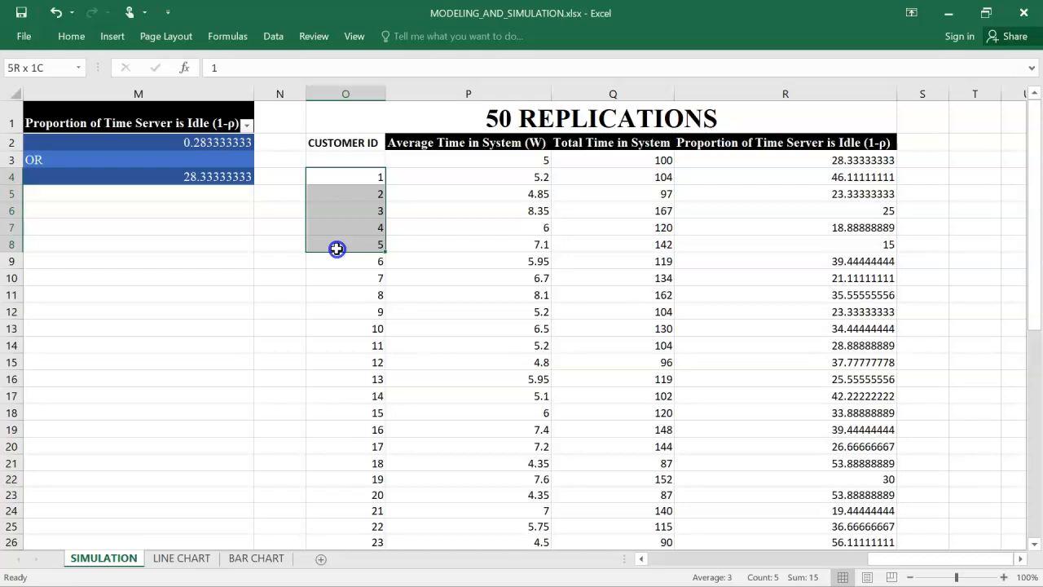
drag(337, 249, 633, 298)
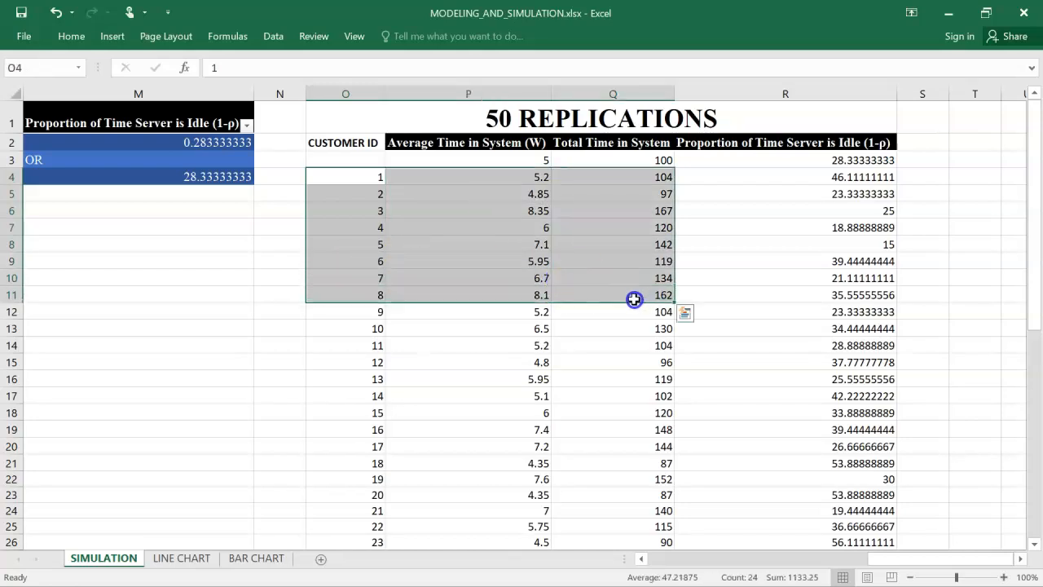
Clear cell O3 directly above Customer ID 1 so the corner of the replication range is blank
click(368, 164)
key(BackSpace)
click(352, 161)
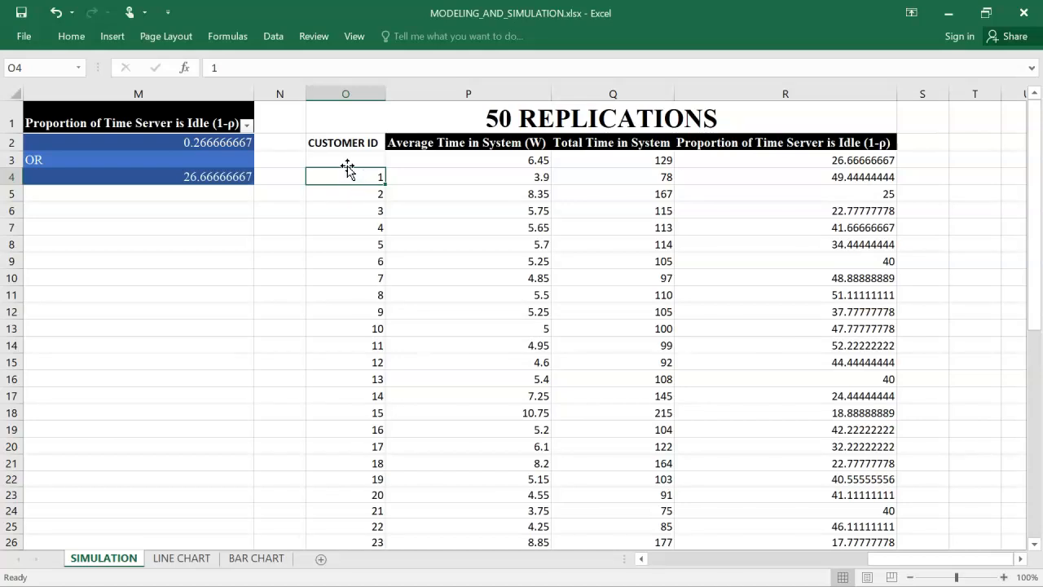
click(347, 161)
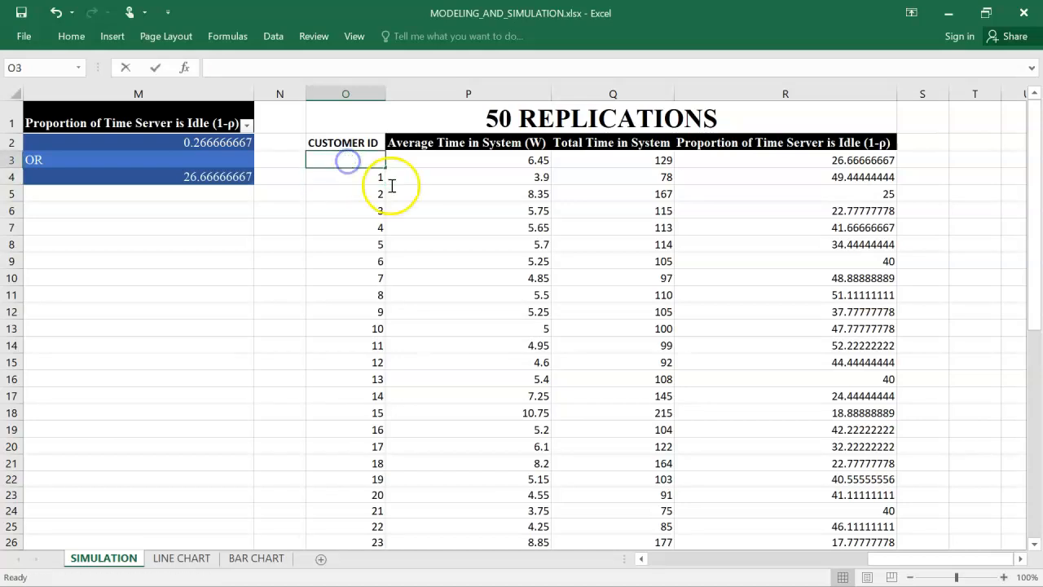
key(BackSpace)
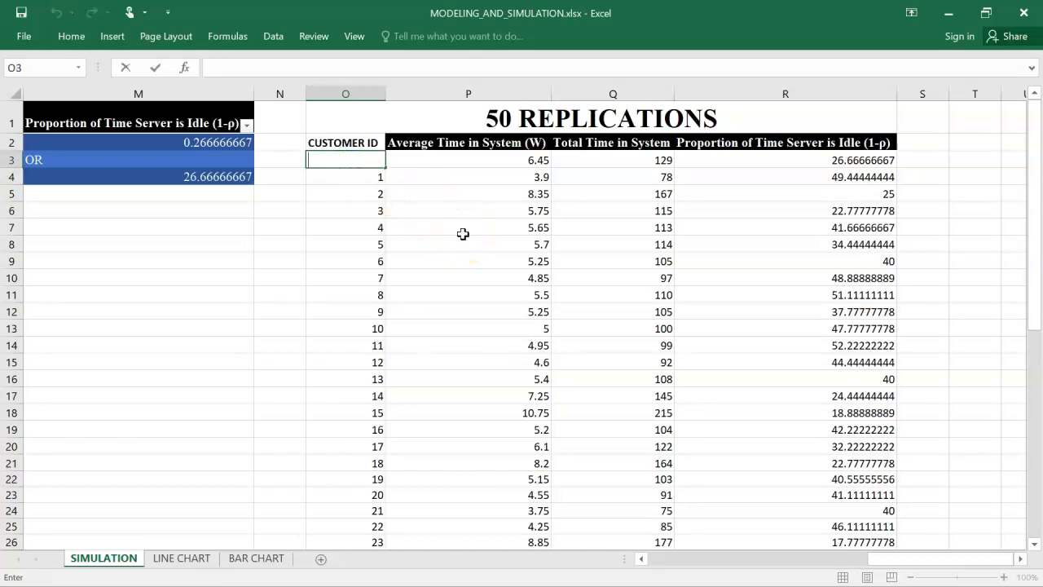
click(391, 172)
Generate the 50 replications with a what-if Data Table from cell O3 across to column R, using N3 as the column input cell
drag(361, 164, 797, 519)
key(ctrl+BackSpace)
scroll(689, 438, right, 4)
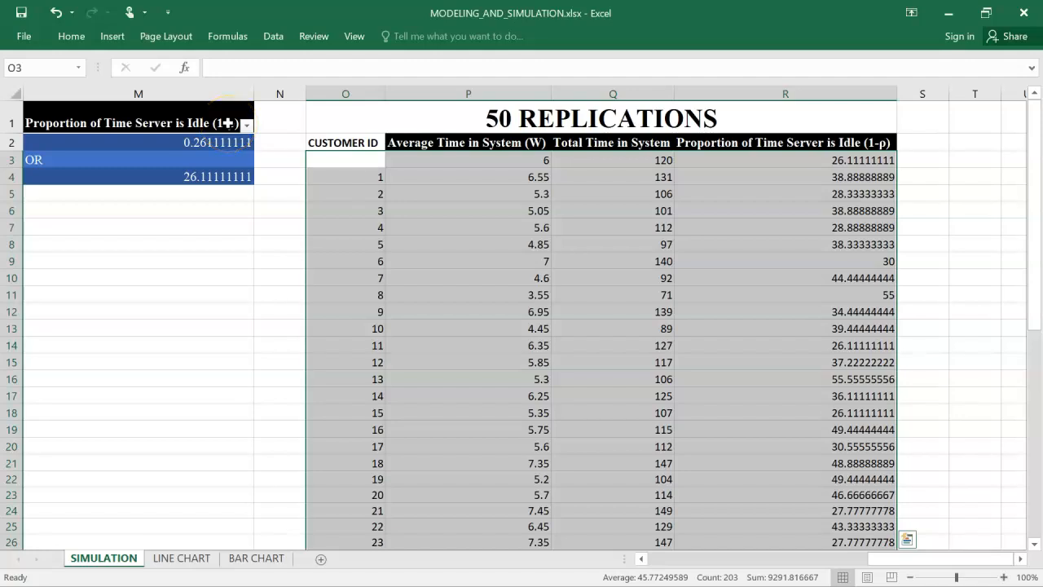
click(275, 39)
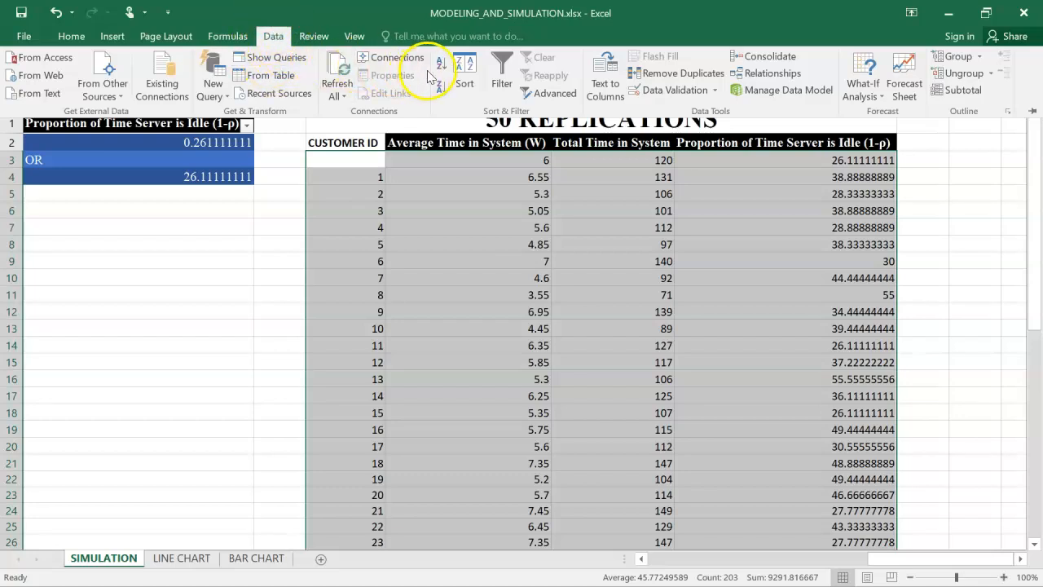
click(866, 97)
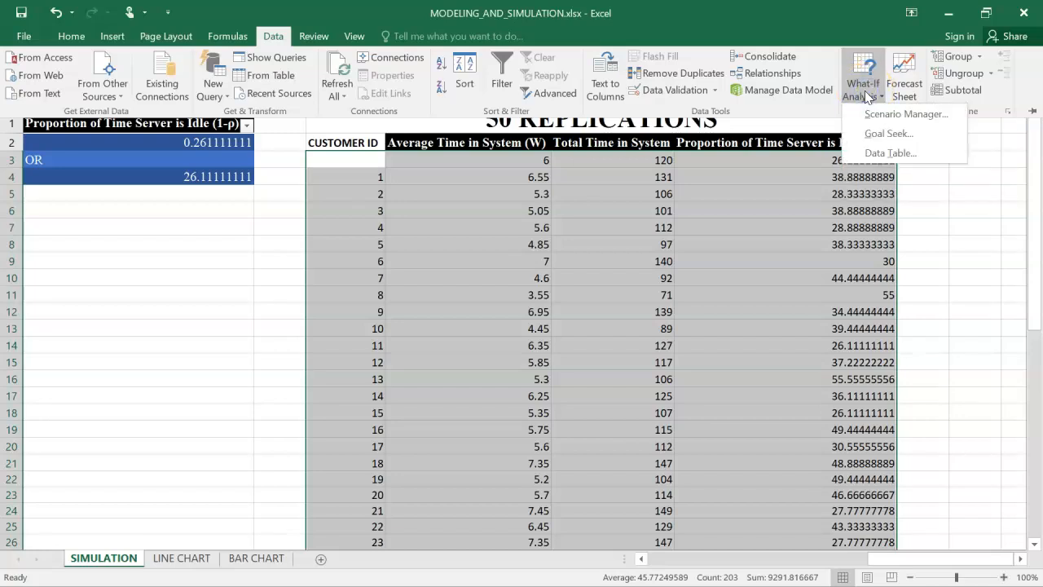
click(889, 153)
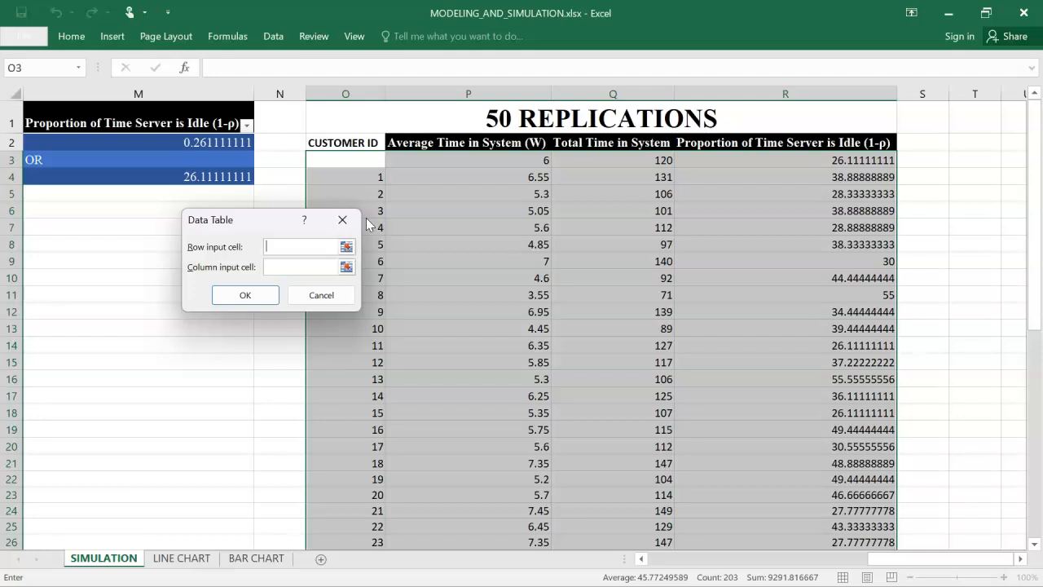
click(275, 264)
click(287, 161)
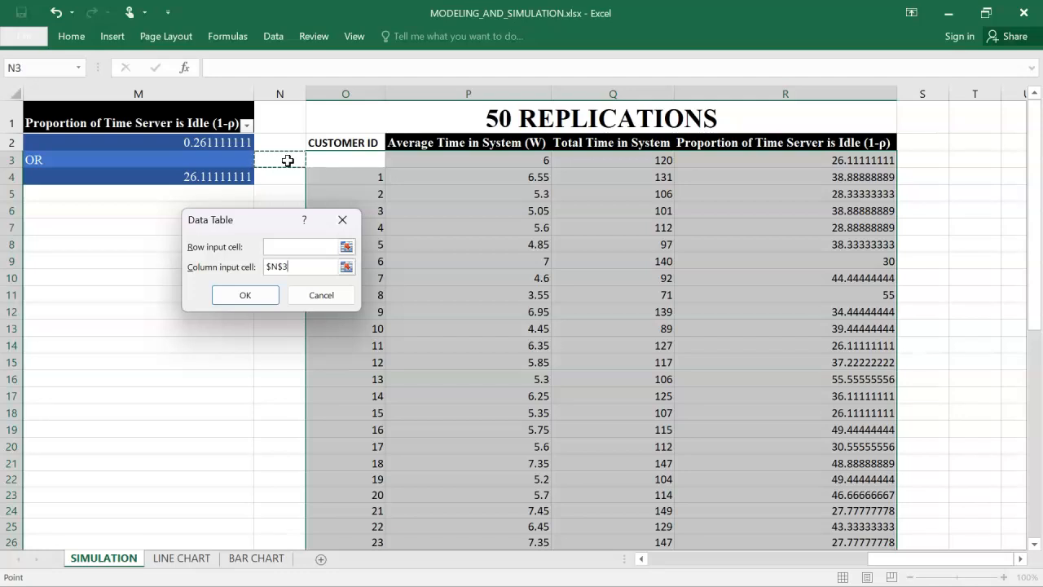
click(299, 153)
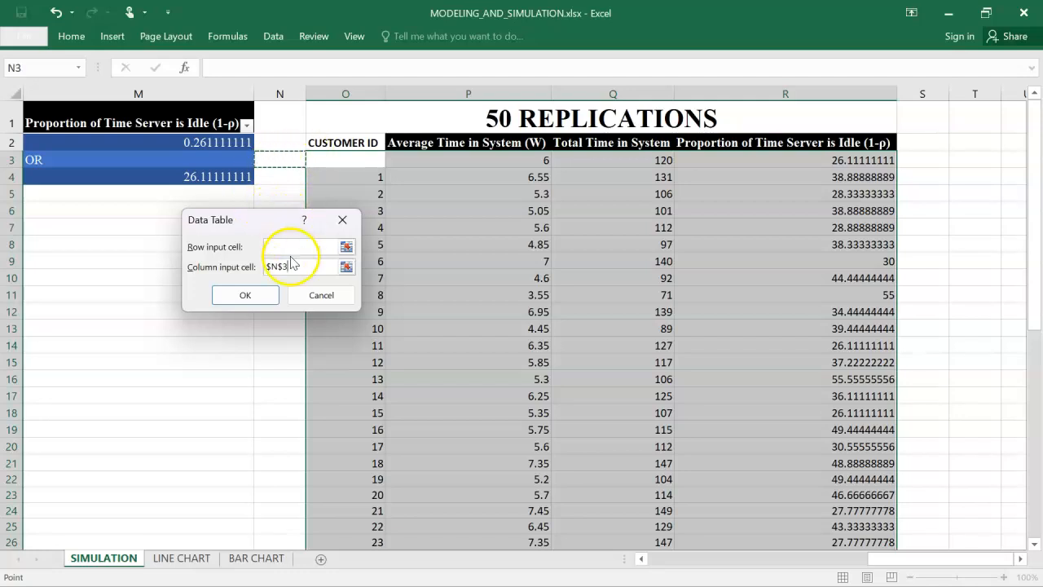
click(243, 298)
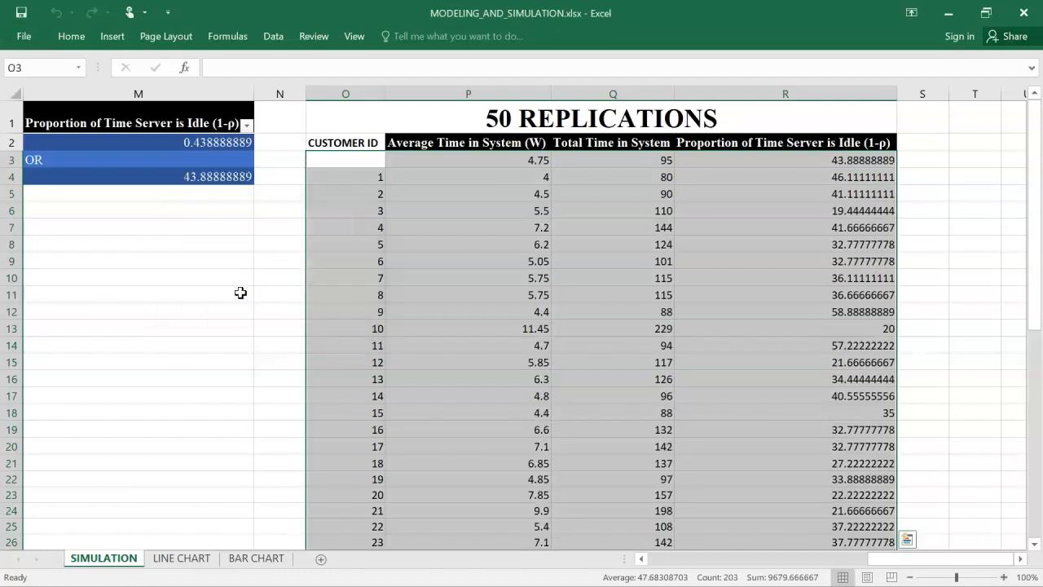
Look through all the generated replications and inspect the formula in the first Average Time in System (W) cell
scroll(501, 302, down, 1)
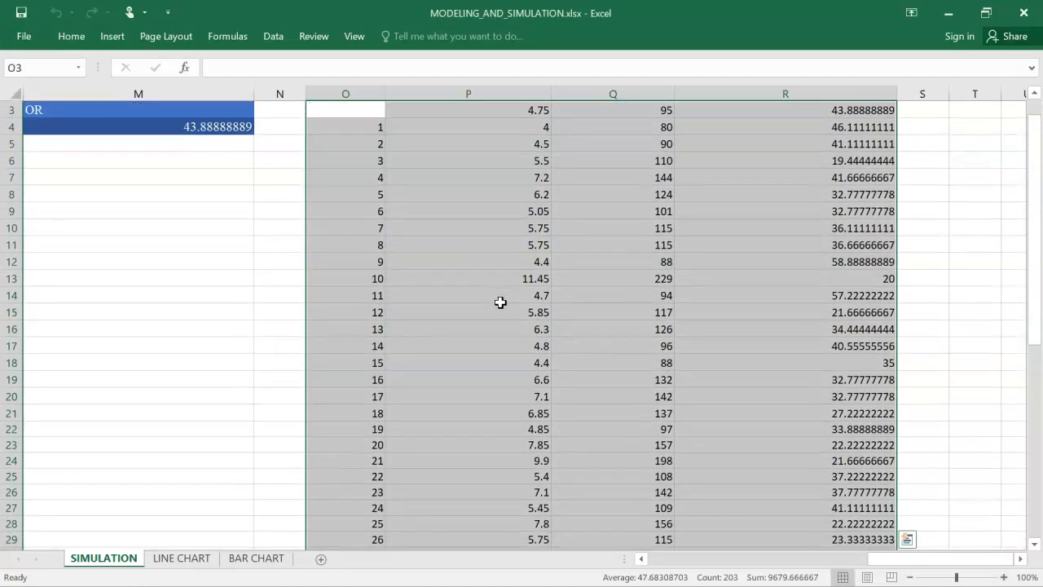
scroll(501, 302, up, 1)
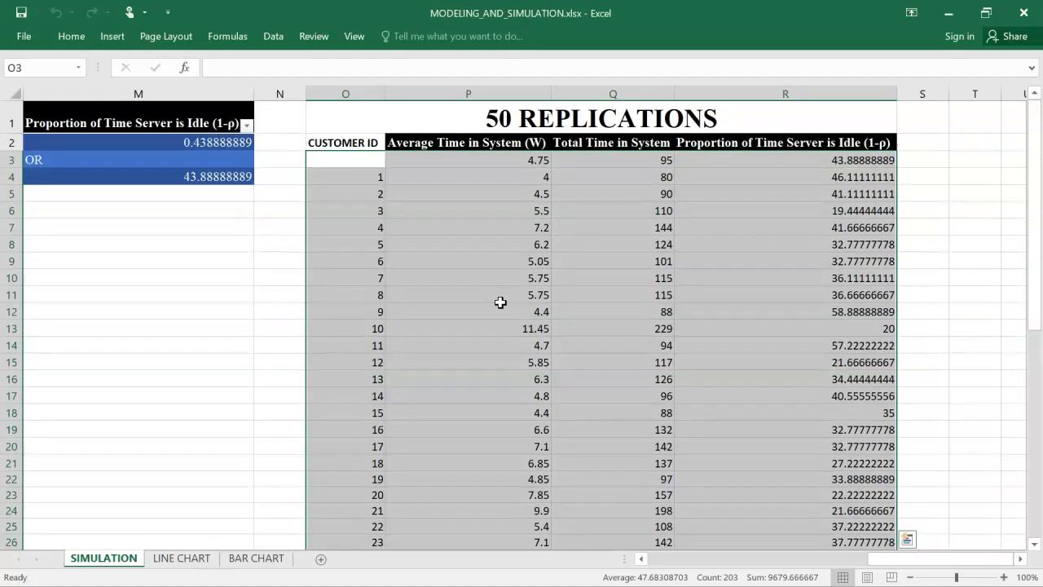
scroll(501, 302, down, 2)
scroll(500, 303, up, 2)
click(489, 162)
scroll(492, 206, down, 1)
scroll(492, 206, down, 6)
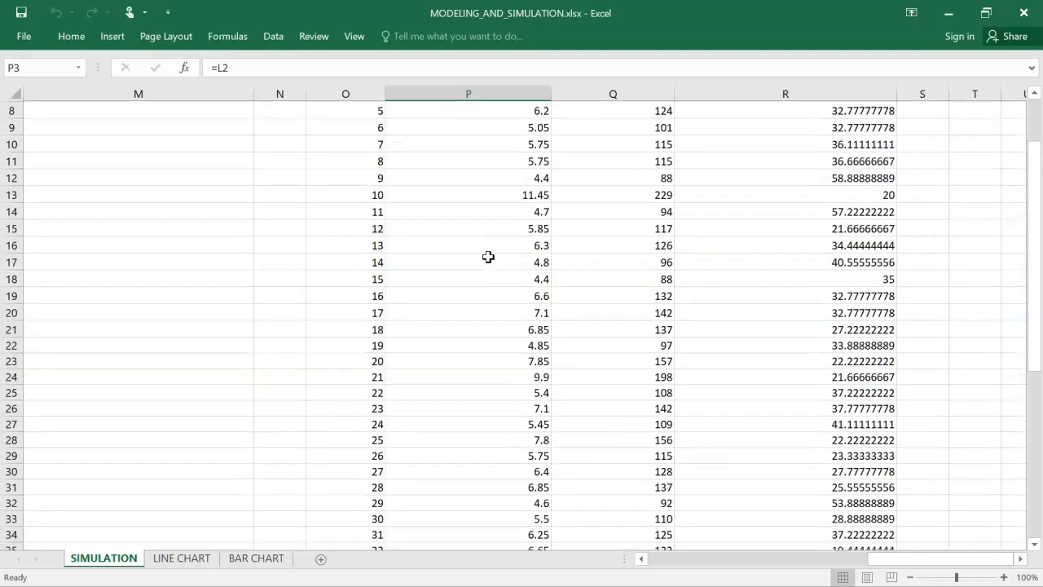
scroll(487, 257, down, 4)
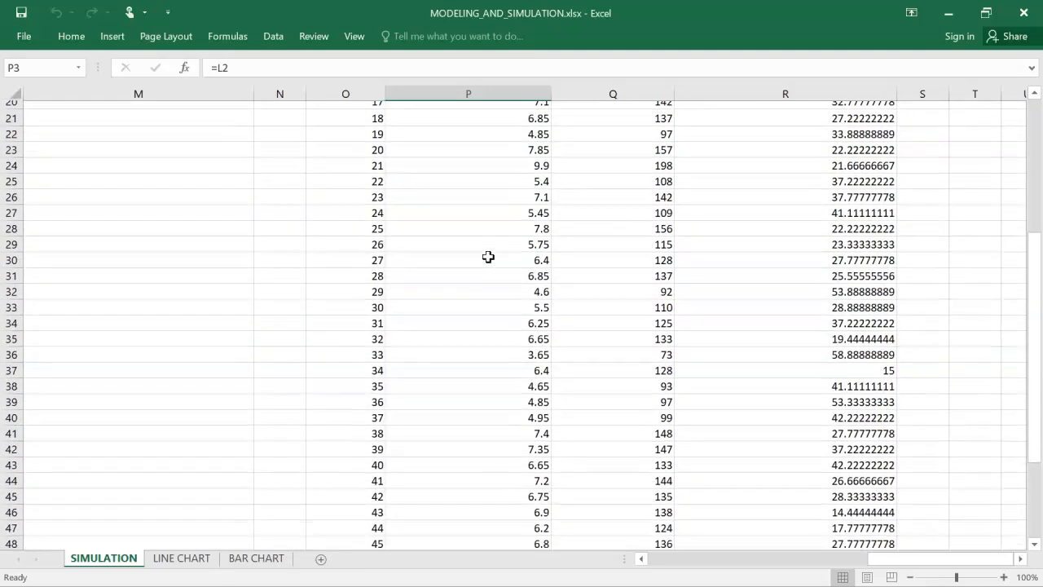
scroll(487, 257, down, 2)
scroll(488, 256, up, 3)
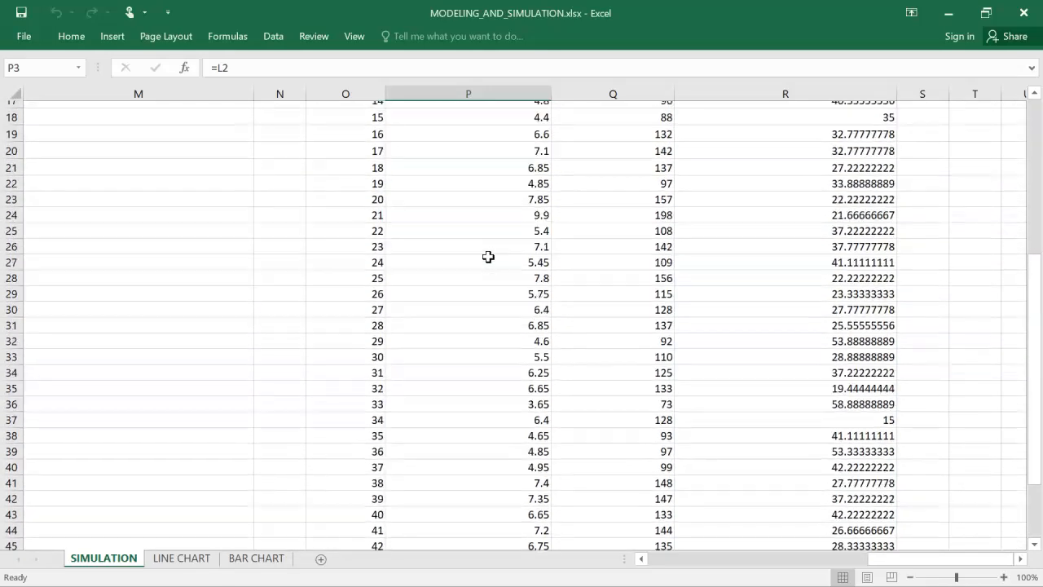
scroll(487, 256, up, 6)
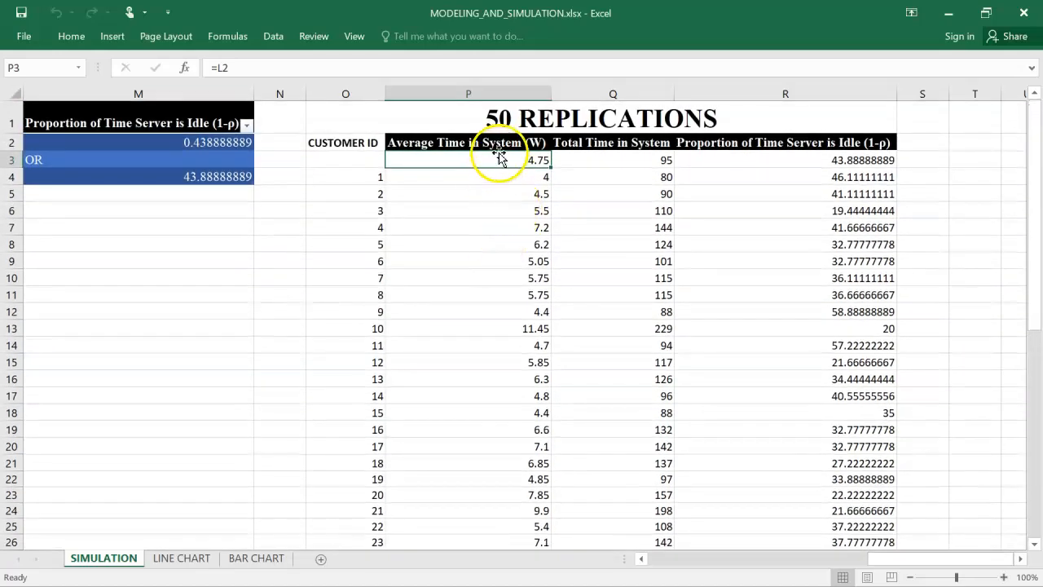
Point out the Average Time in System (W) heading and switch to the Simulation and Modelling coursework document in Word
click(501, 143)
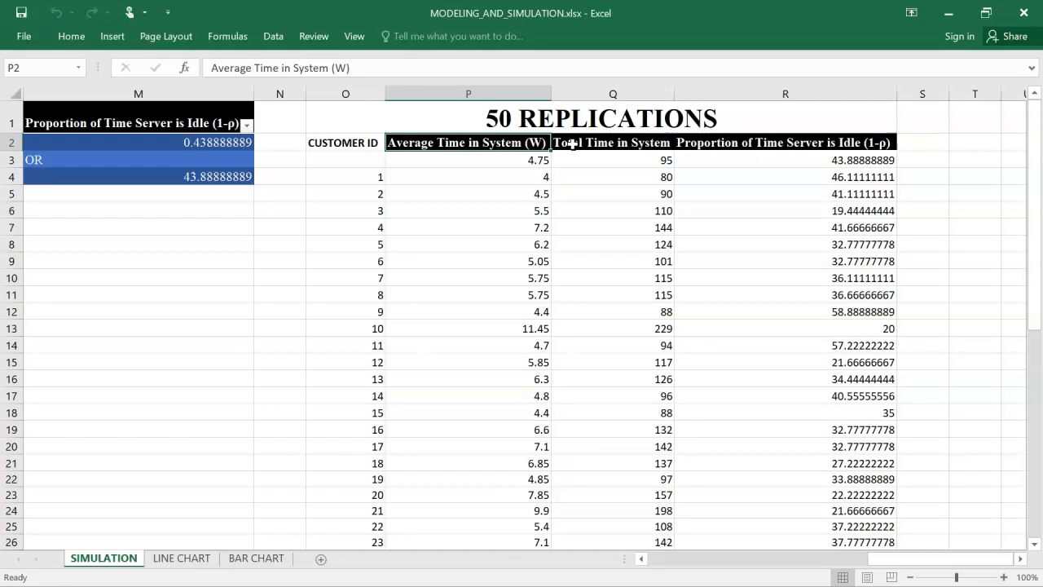
key(ctrl+super+Left)
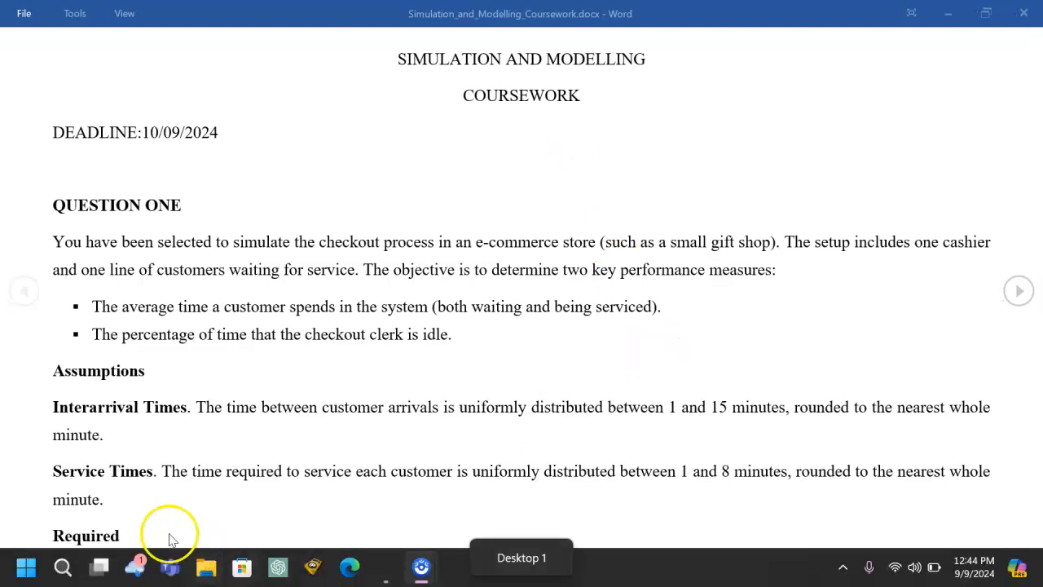